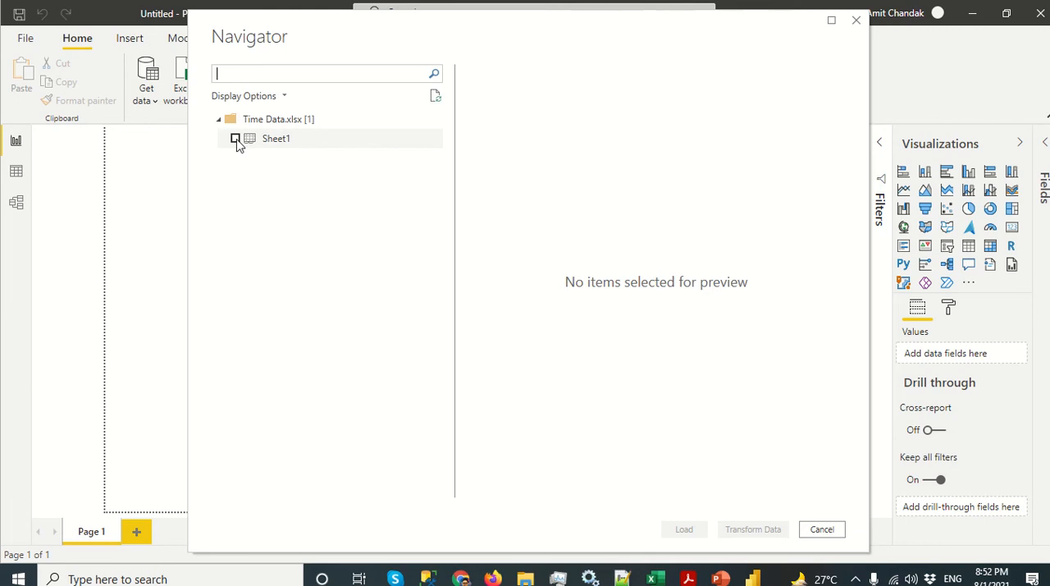
Step: Load Sheet1 from Time Data.xlsx into the report and open its query in the Power Query Editor
click(235, 139)
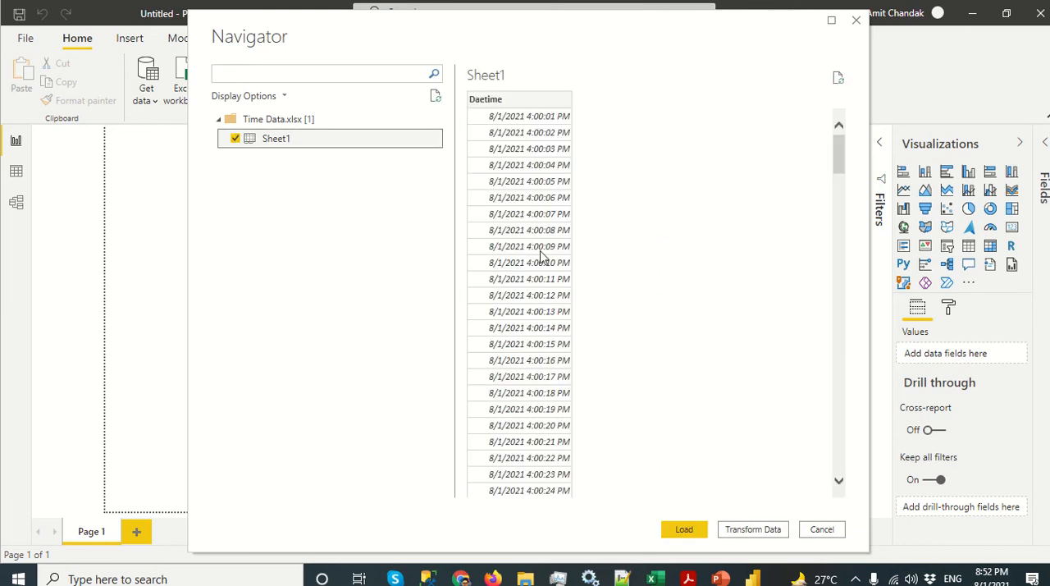
click(682, 528)
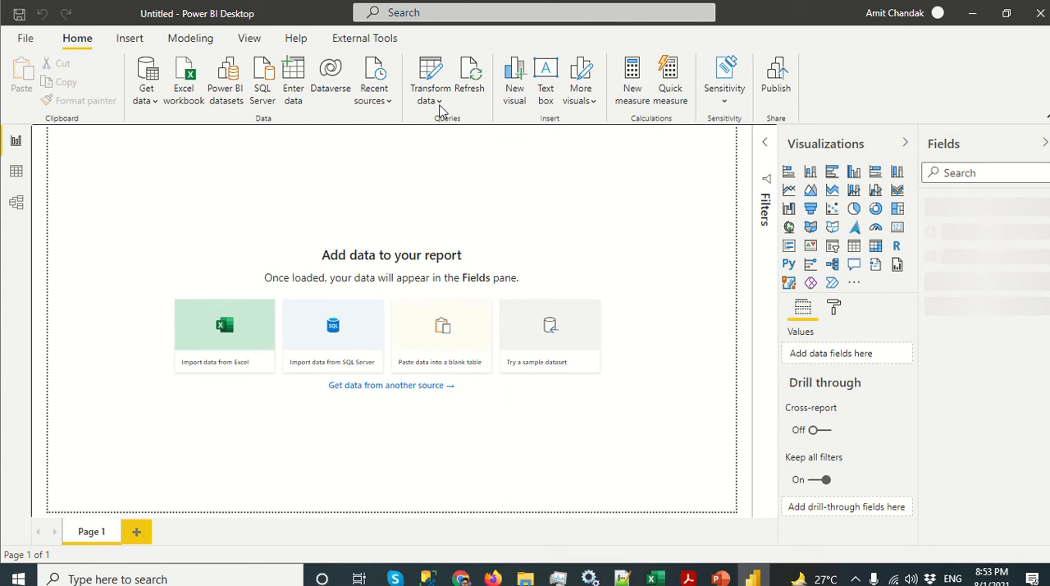
click(441, 111)
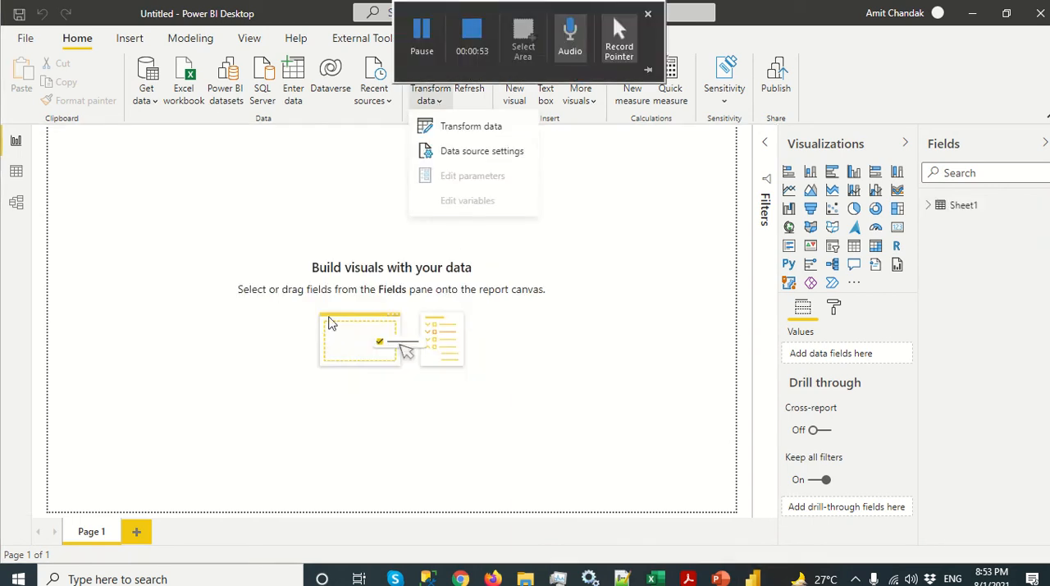
click(484, 129)
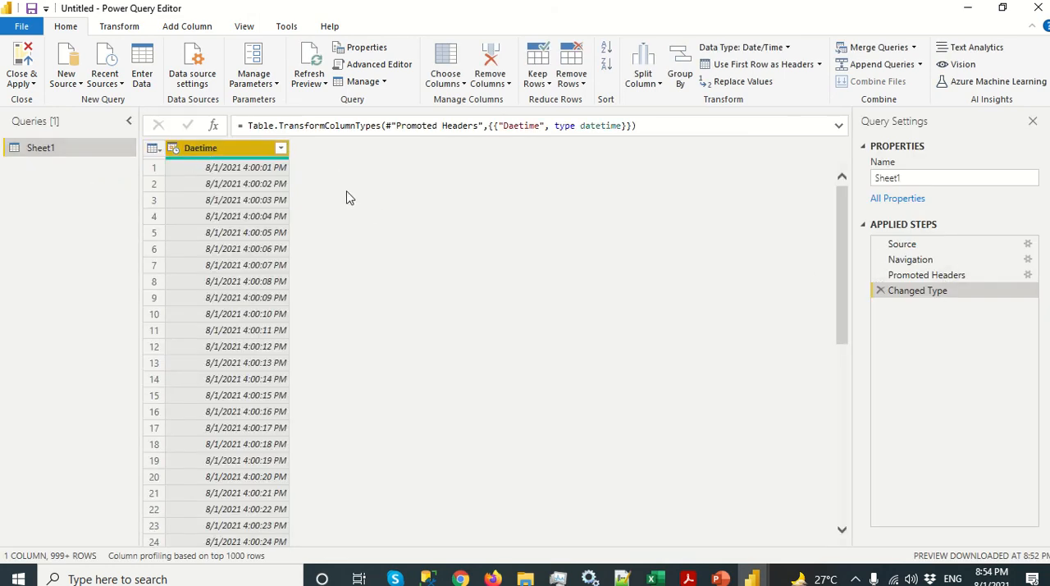
Step: Correct the misspelled name of the Daetime column to Datetime
double_click(212, 151)
click(201, 148)
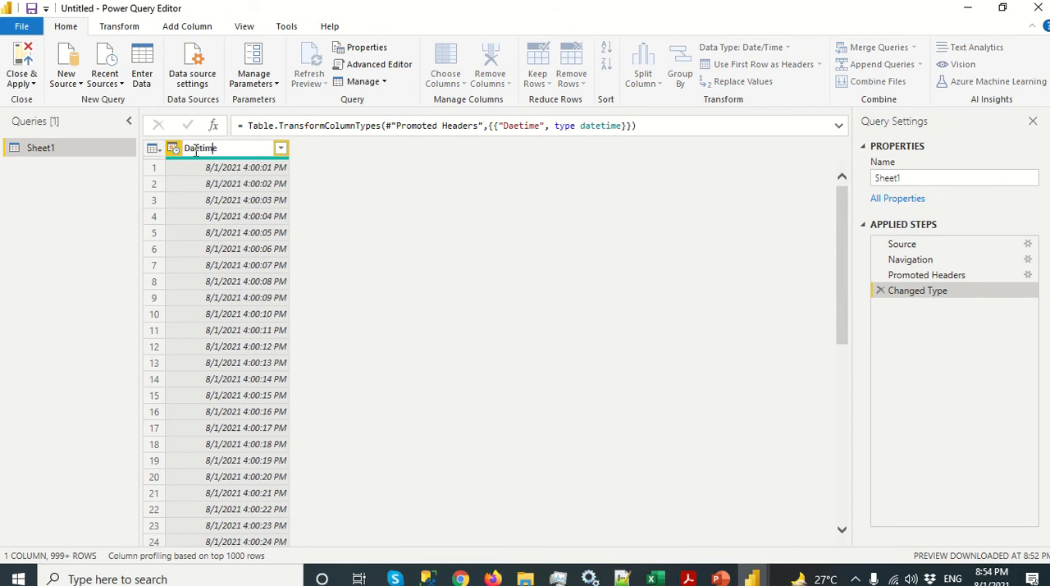
text(t)
key(Return)
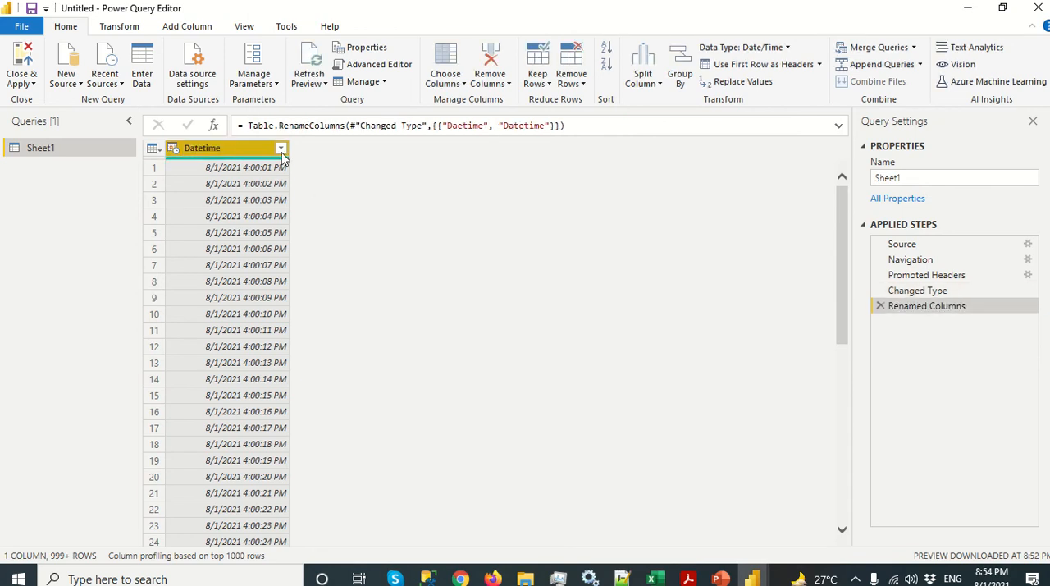
Step: Start a new custom column on Sheet1 and name it IscurrentSecond
click(120, 27)
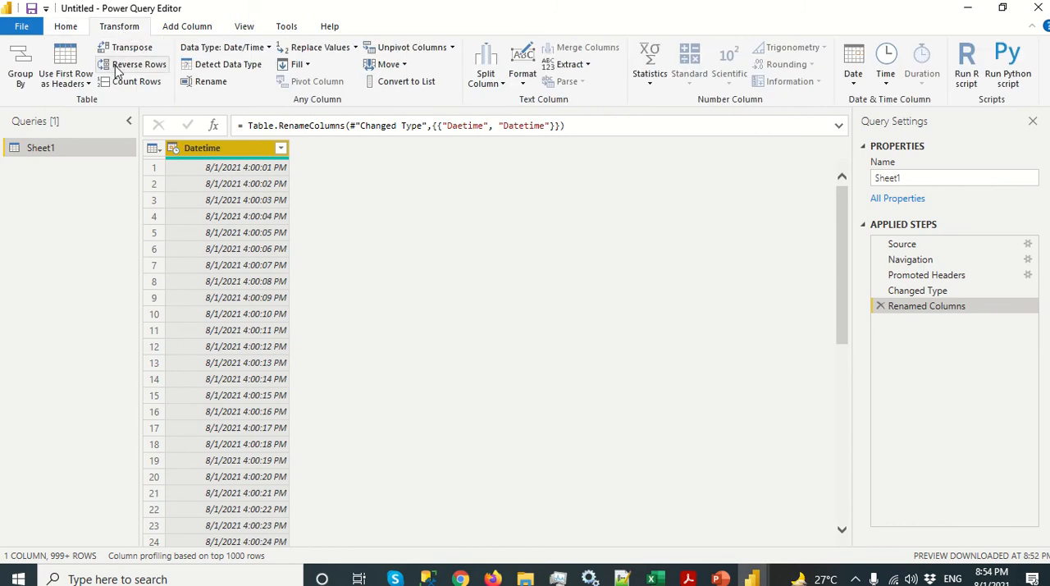
click(176, 26)
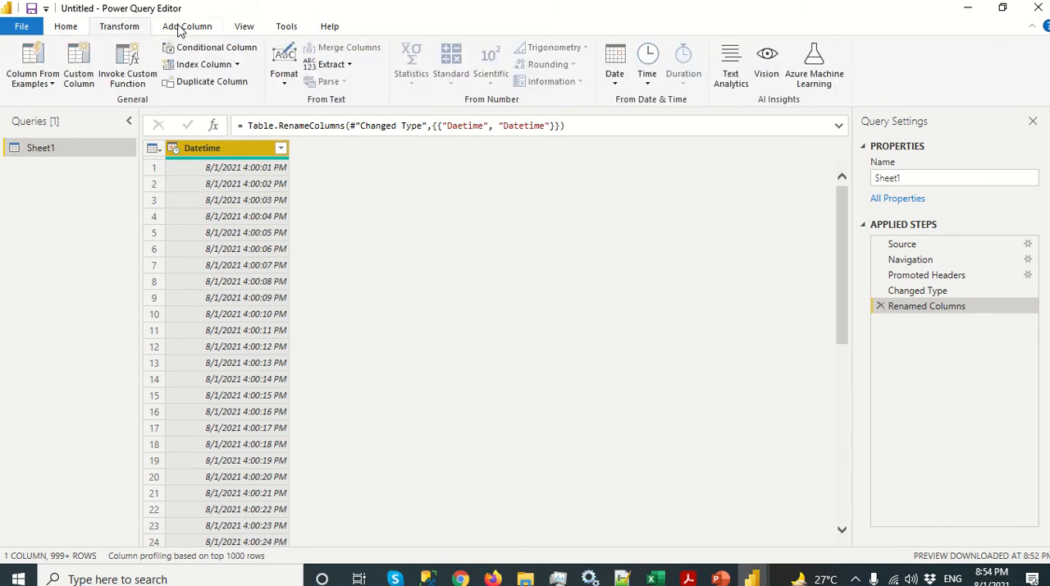
click(84, 77)
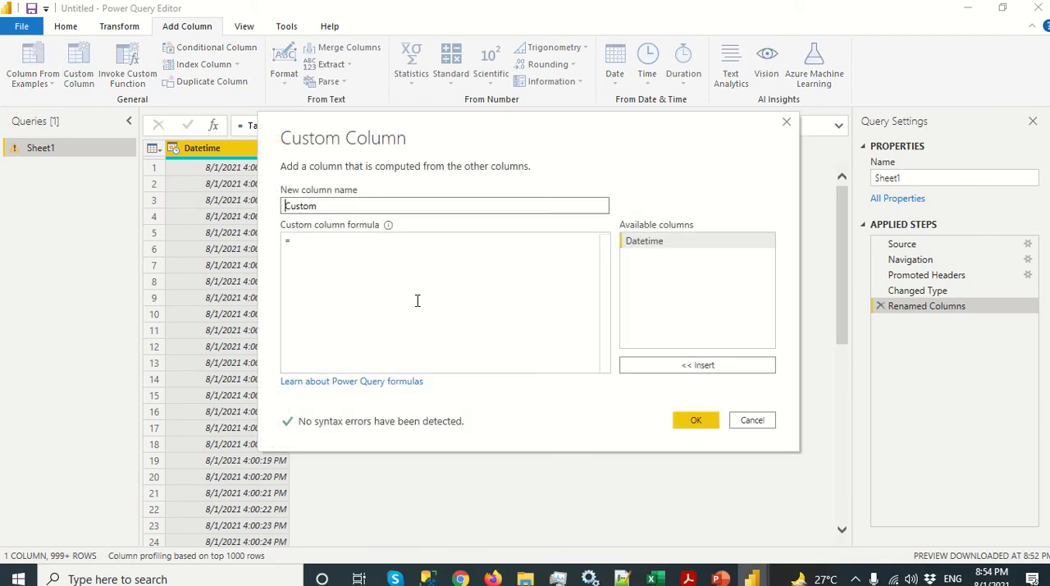
drag(341, 206, 263, 204)
text(Iscurre)
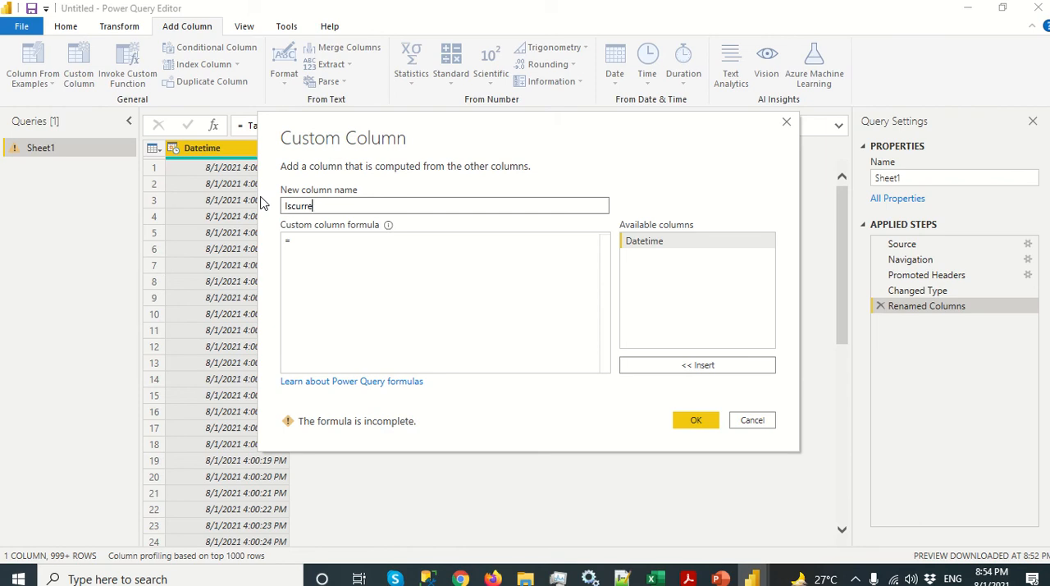
text(ntSecond)
key(Tab)
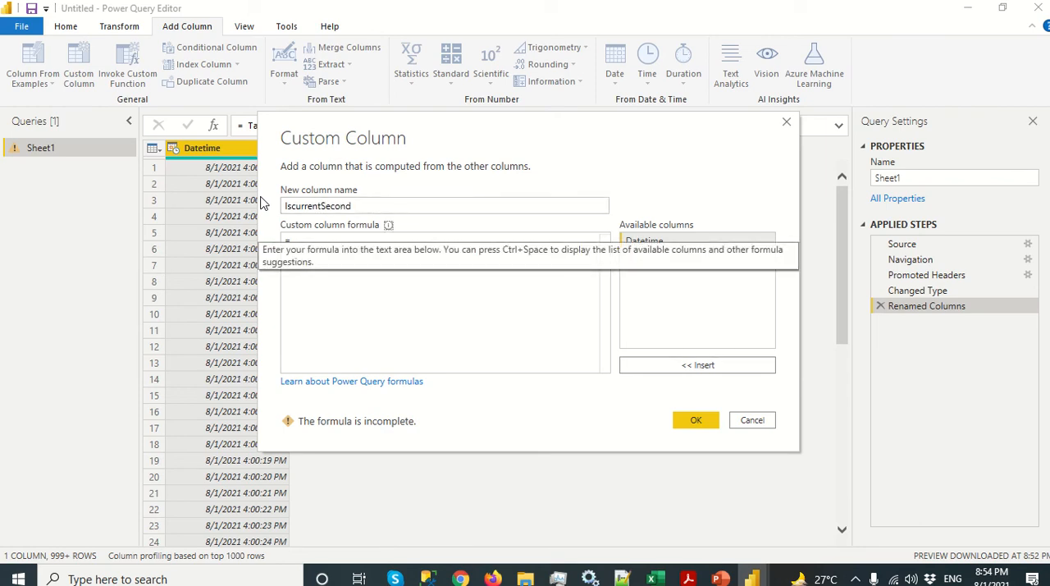
Step: Enter the formula DateTime.IsInCurrentSecond([Datetime]) for the custom column and add it to the table
click(365, 280)
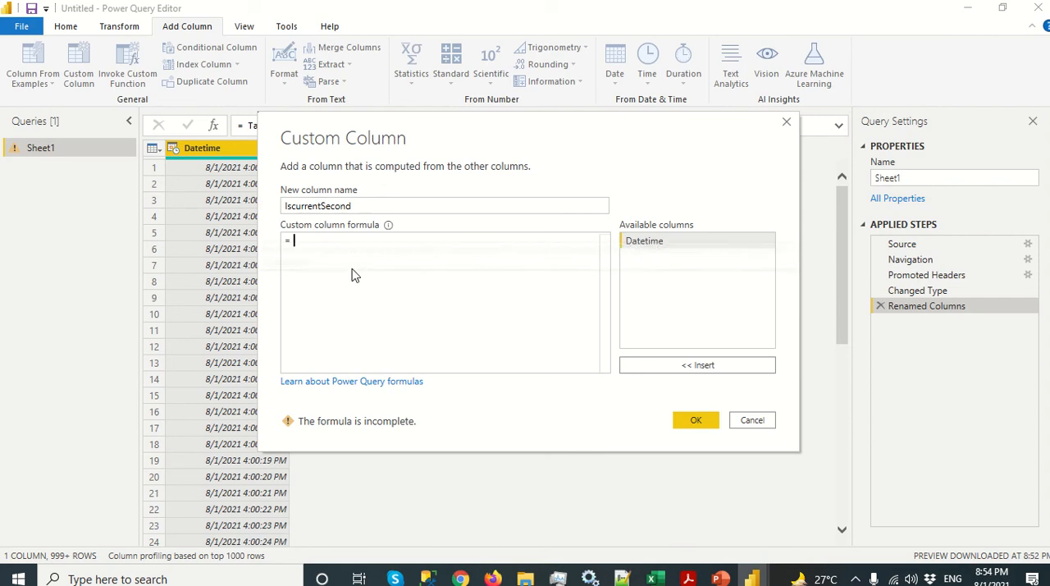
text(Dat)
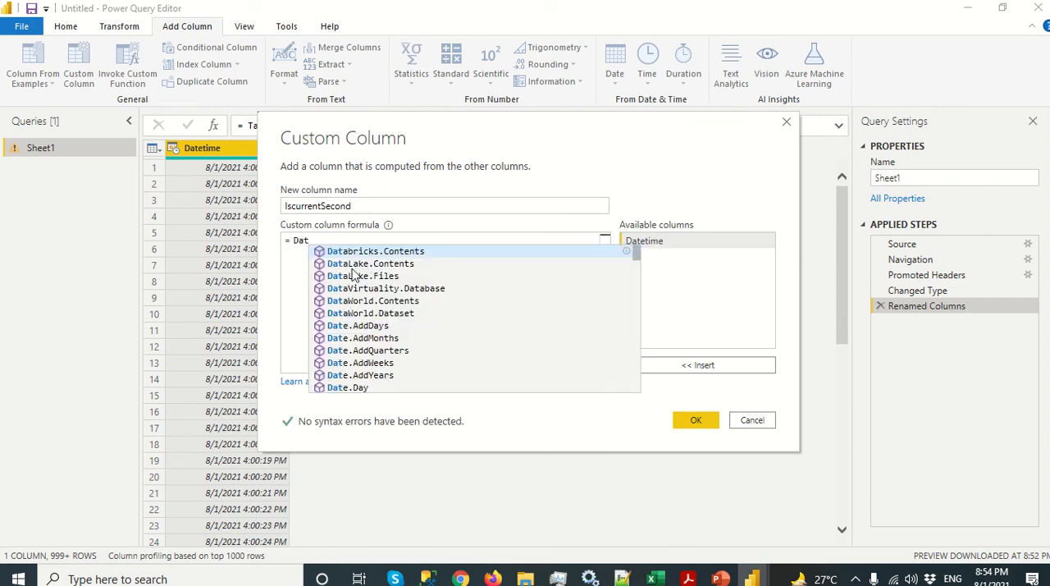
text(eTime)
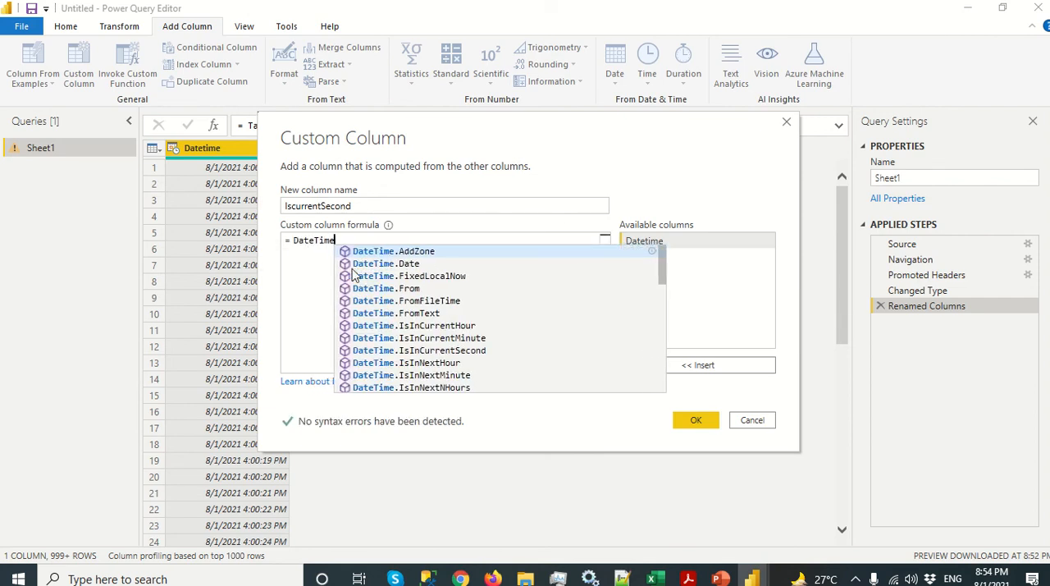
text(.isi)
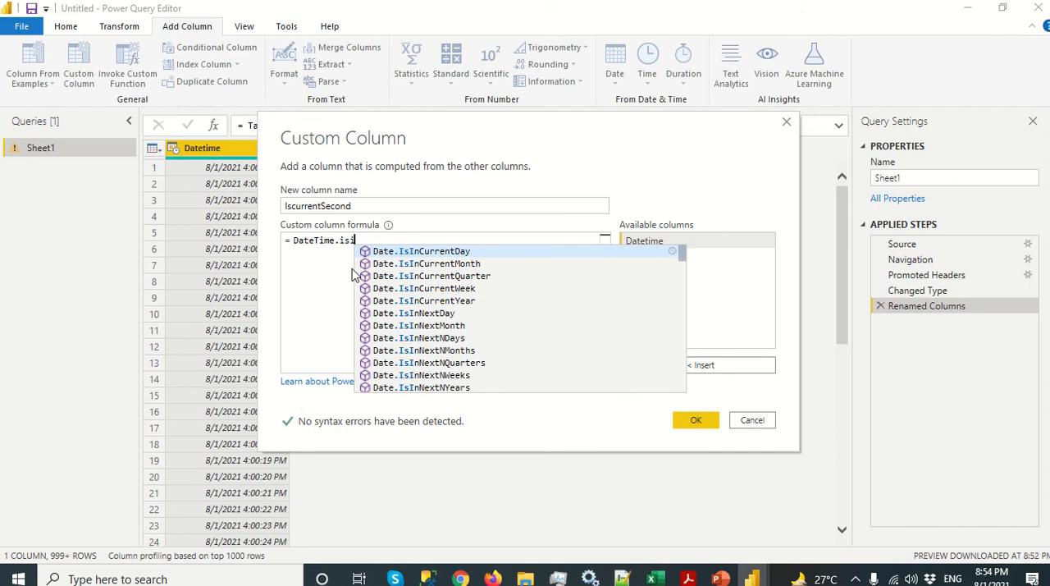
key(BackSpace)
key(BackSpace)
key(BackSpace)
text(Is)
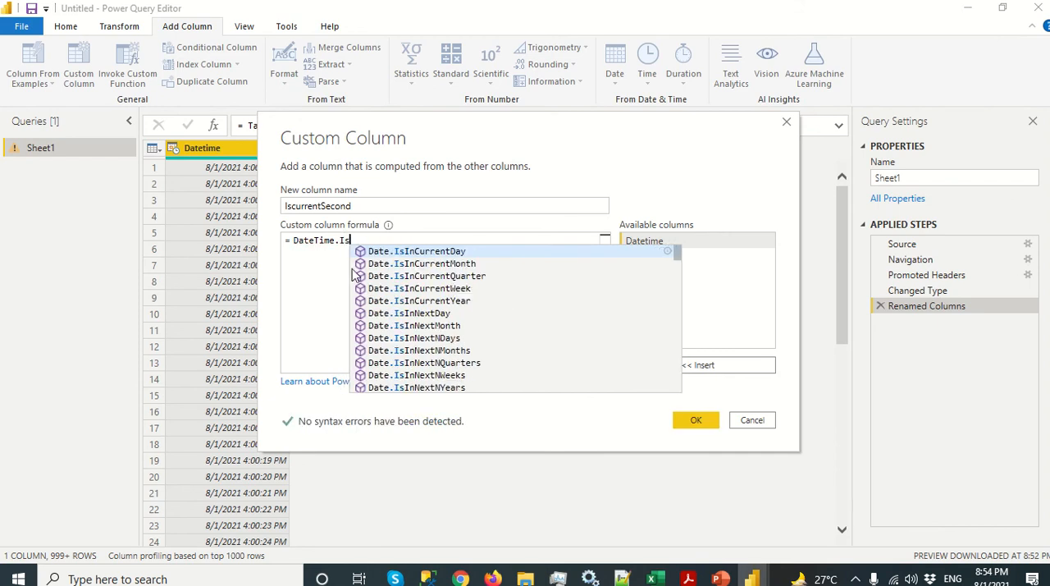
text(InCurrent)
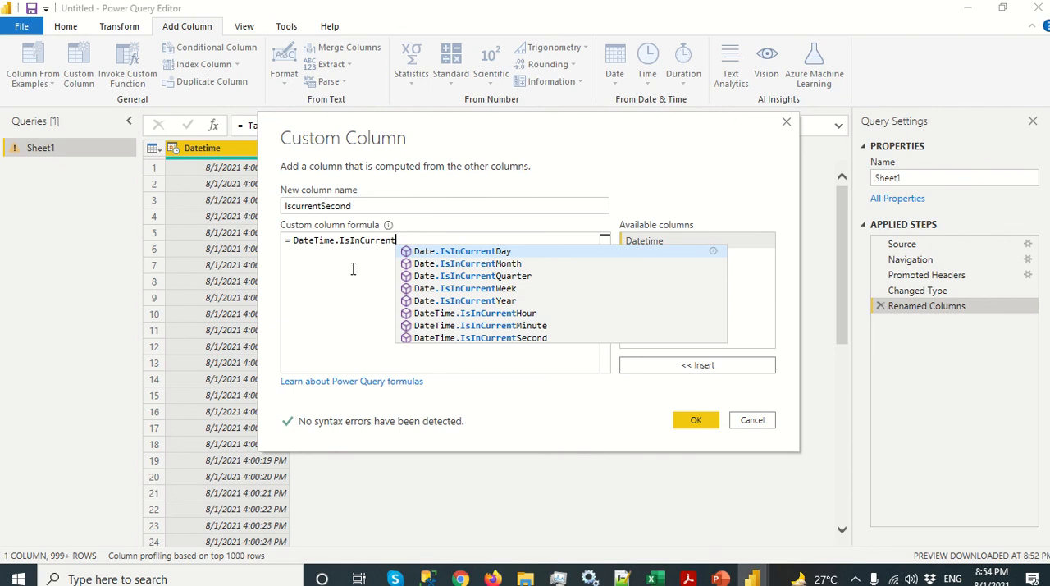
text(Second()
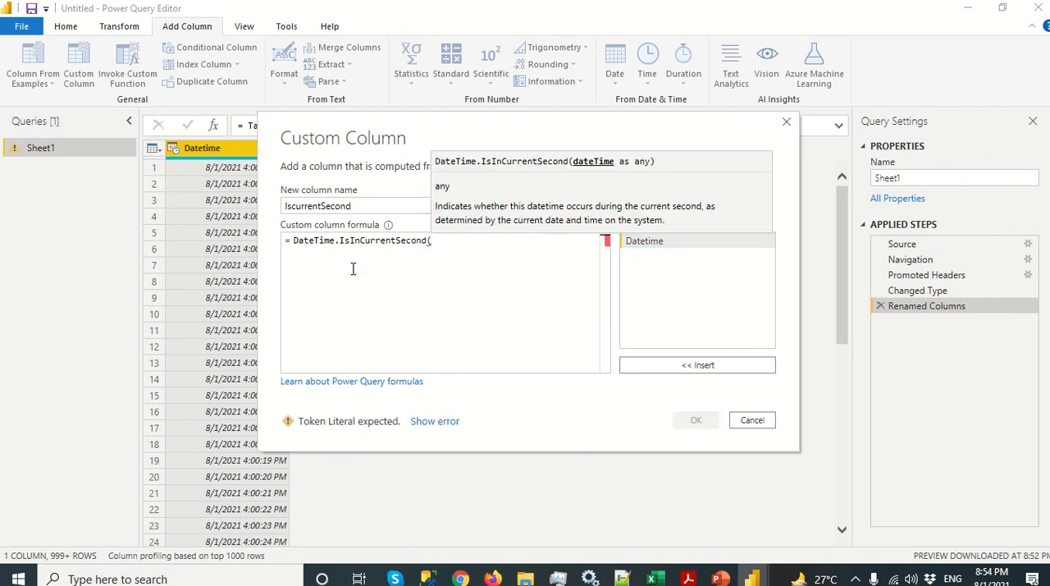
text([)
key(Tab)
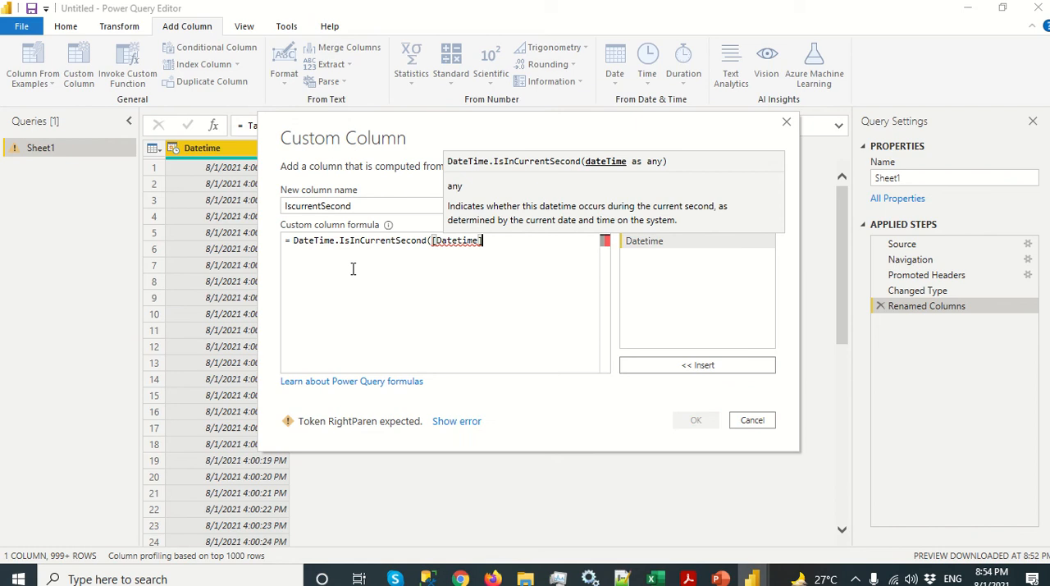
text())
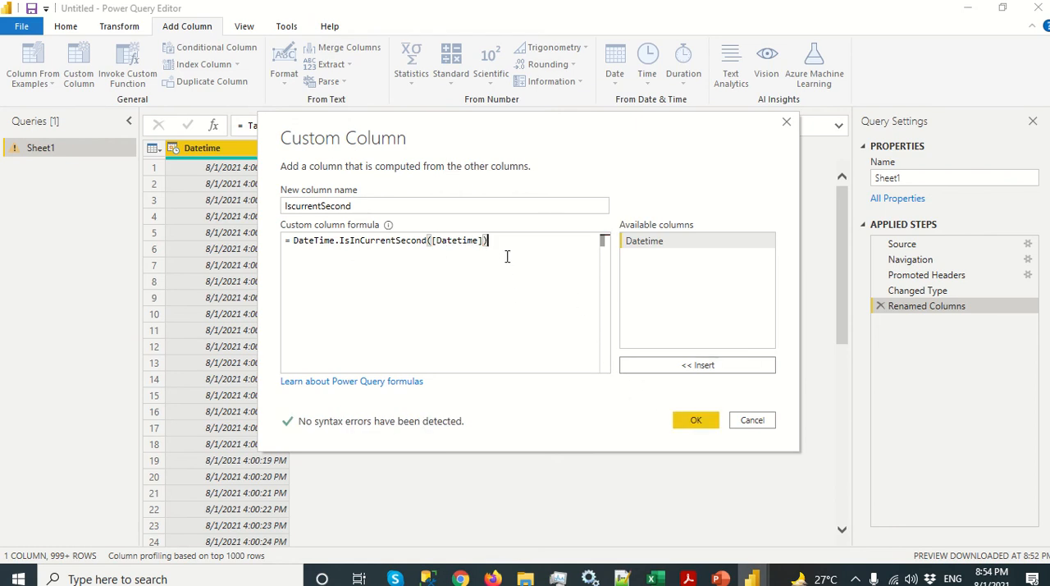
click(695, 421)
Step: Load all values in the IscurrentSecond filter and keep only the TRUE rows
click(405, 149)
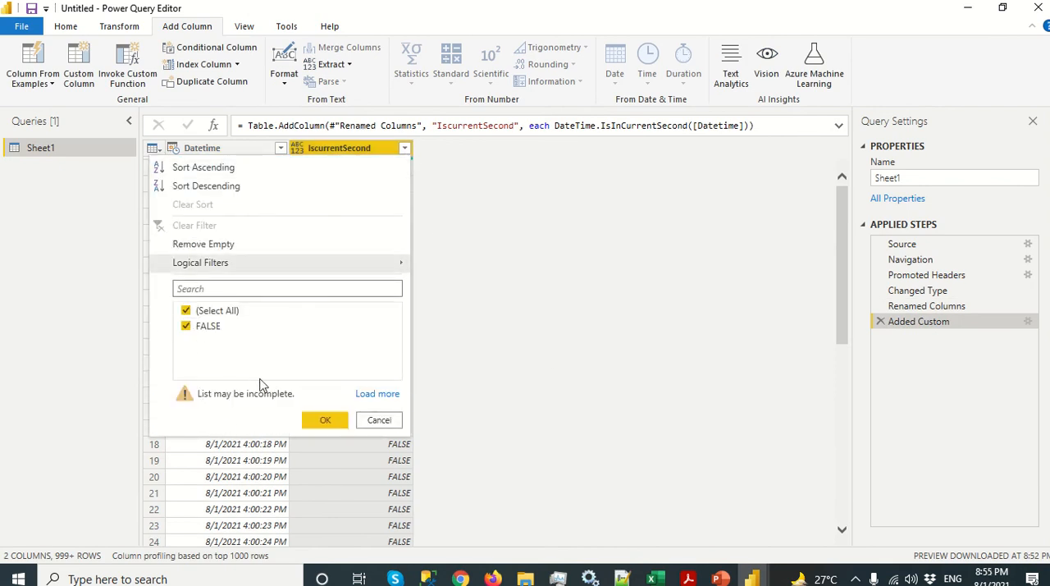
click(373, 394)
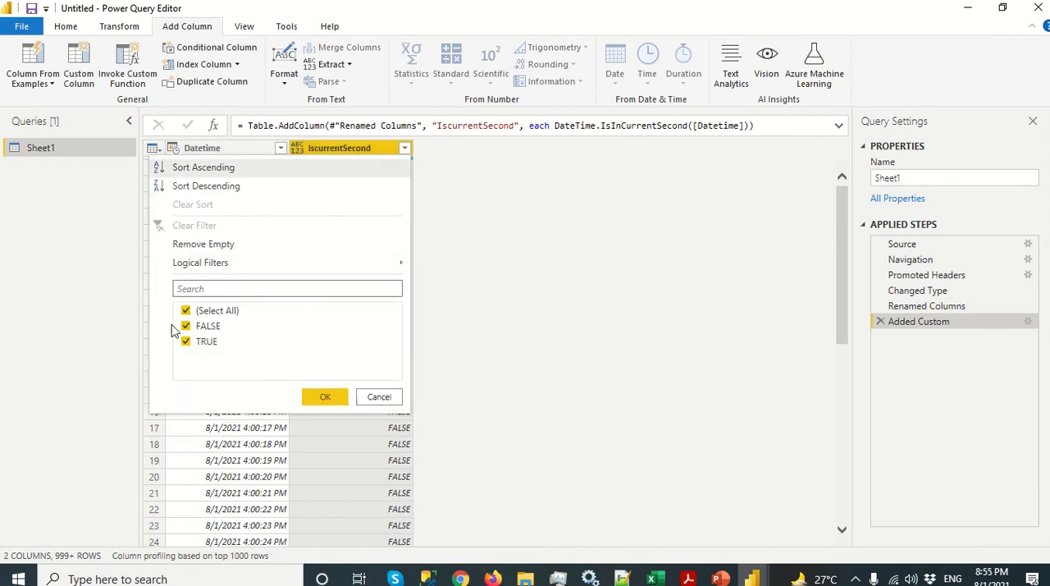
click(185, 311)
click(186, 341)
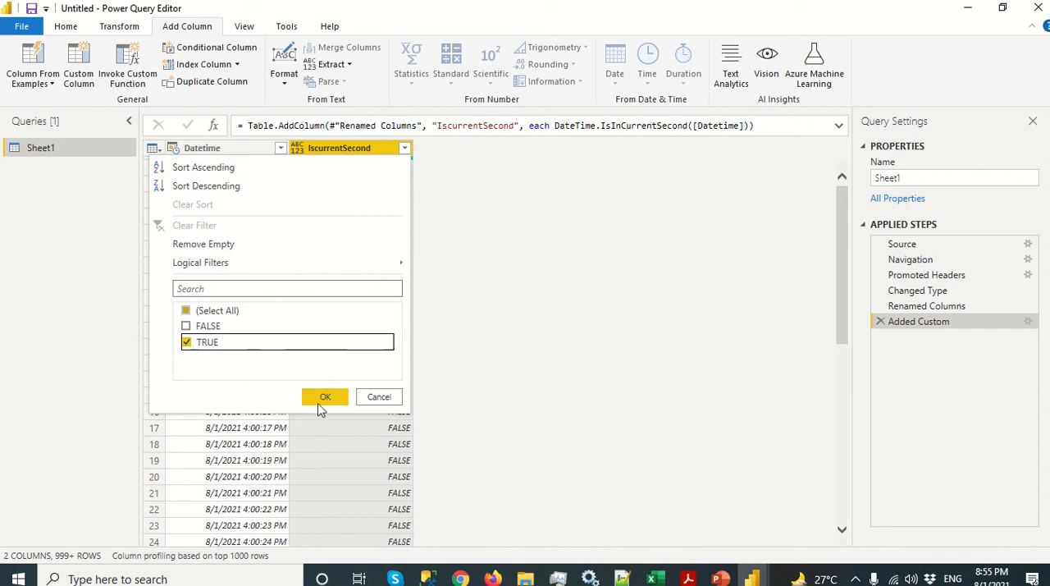
click(324, 397)
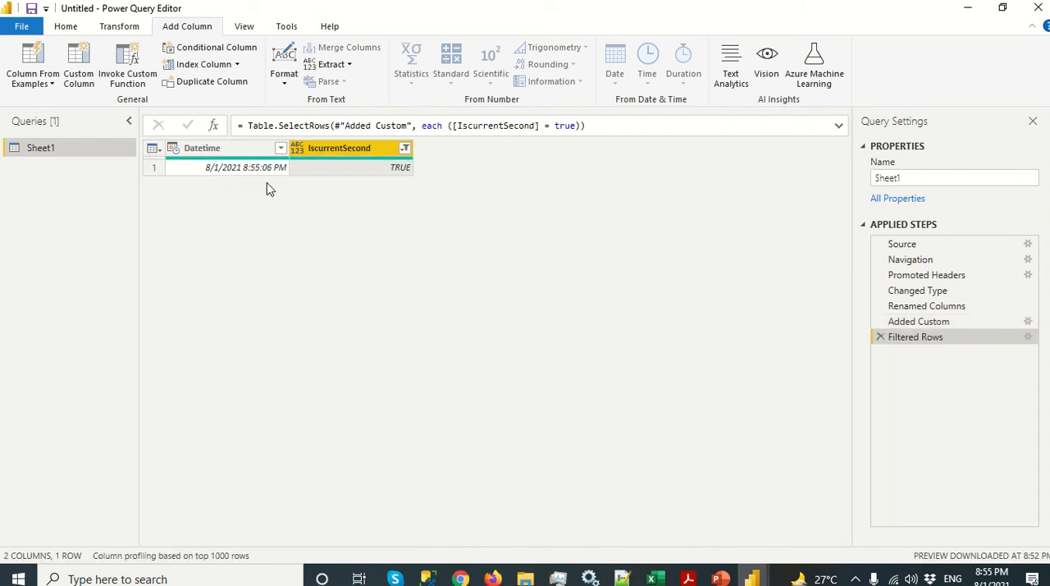
Step: Include the FALSE rows in the IscurrentSecond filter again so that all rows are kept
click(405, 149)
click(186, 326)
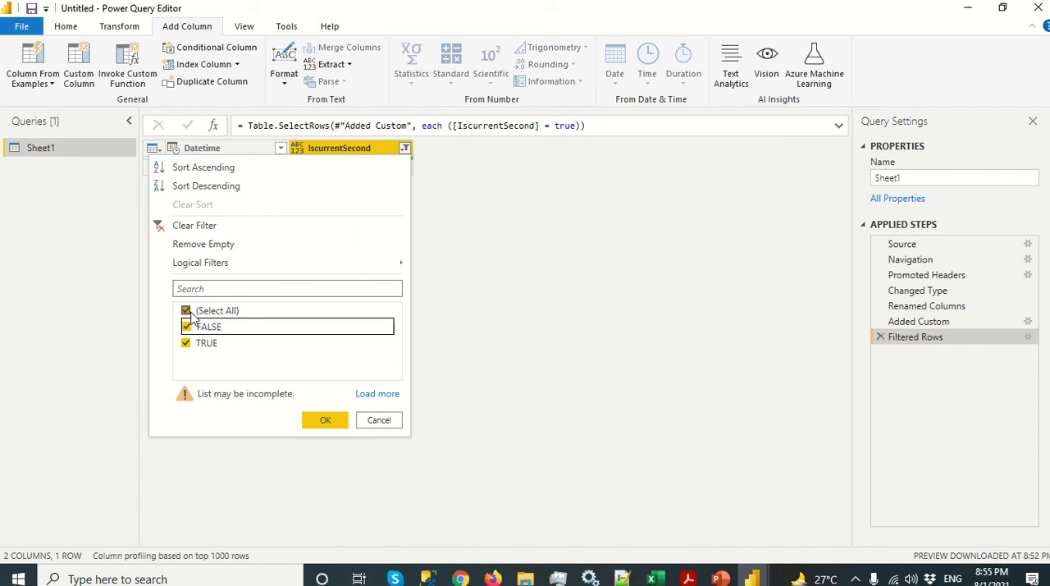
click(312, 421)
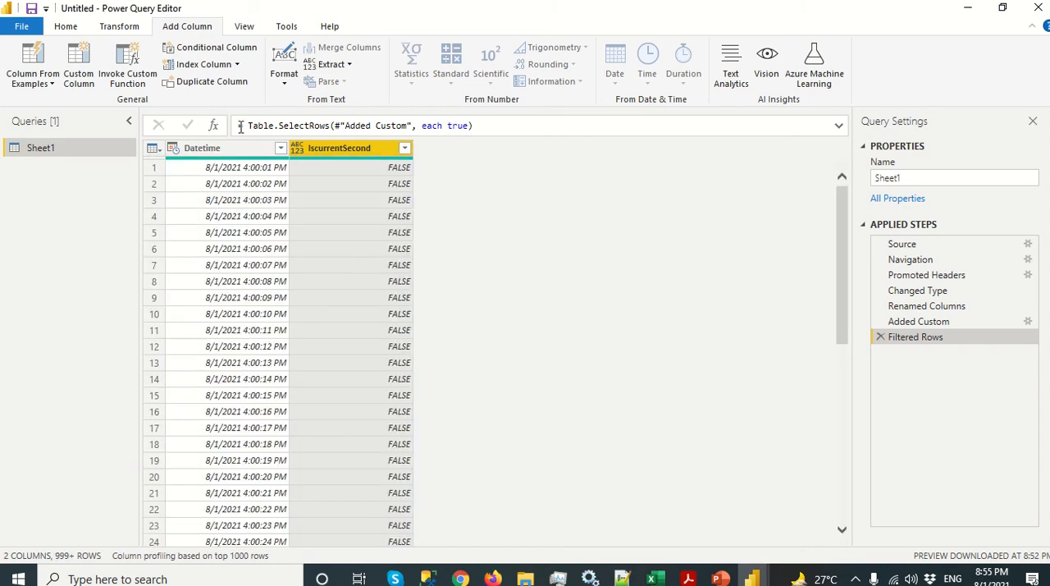
Step: Start another custom column and name it Next Second
click(85, 71)
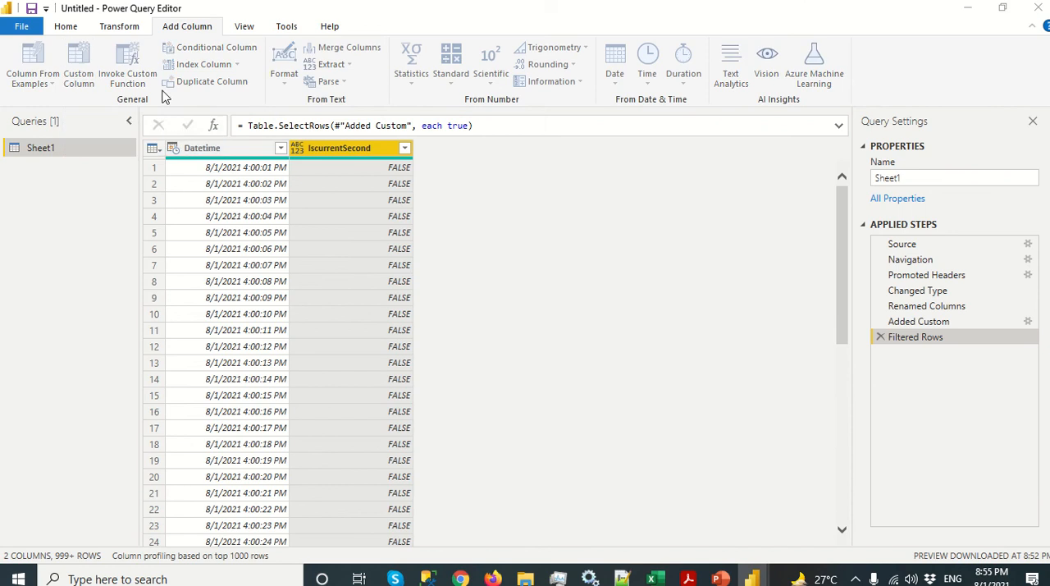
drag(350, 211, 276, 203)
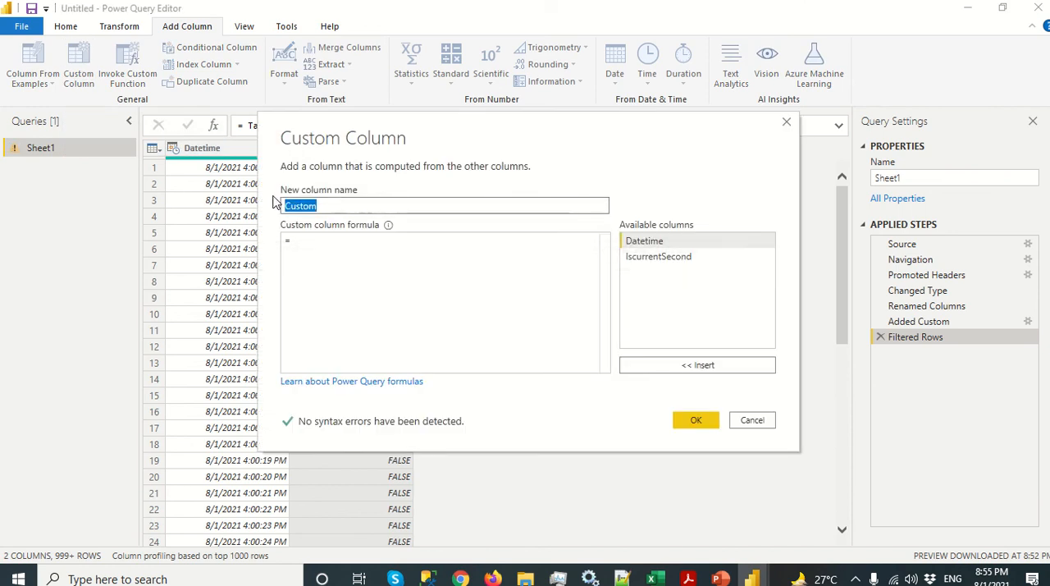
text(Next Secon)
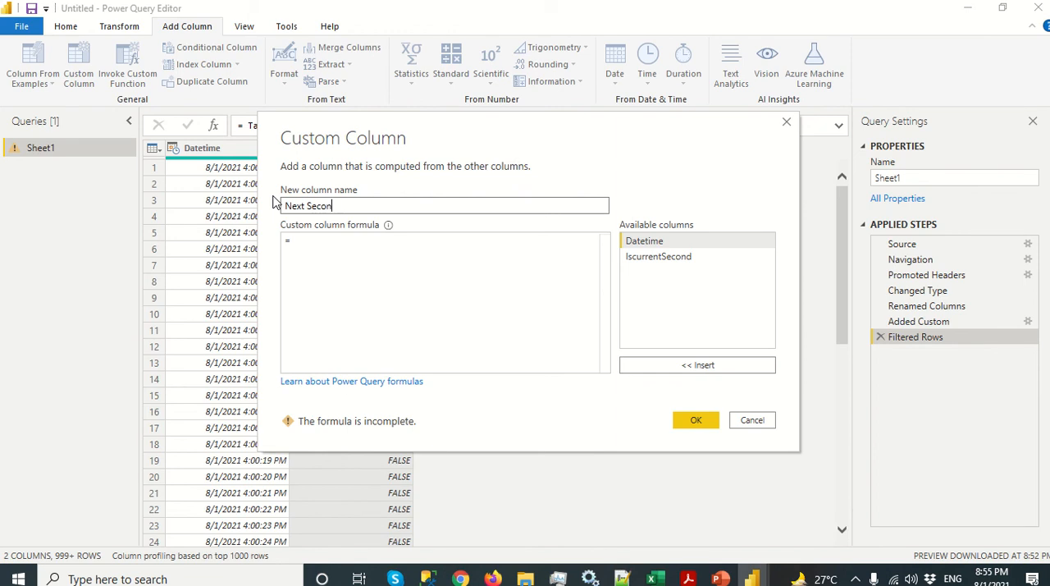
text(d)
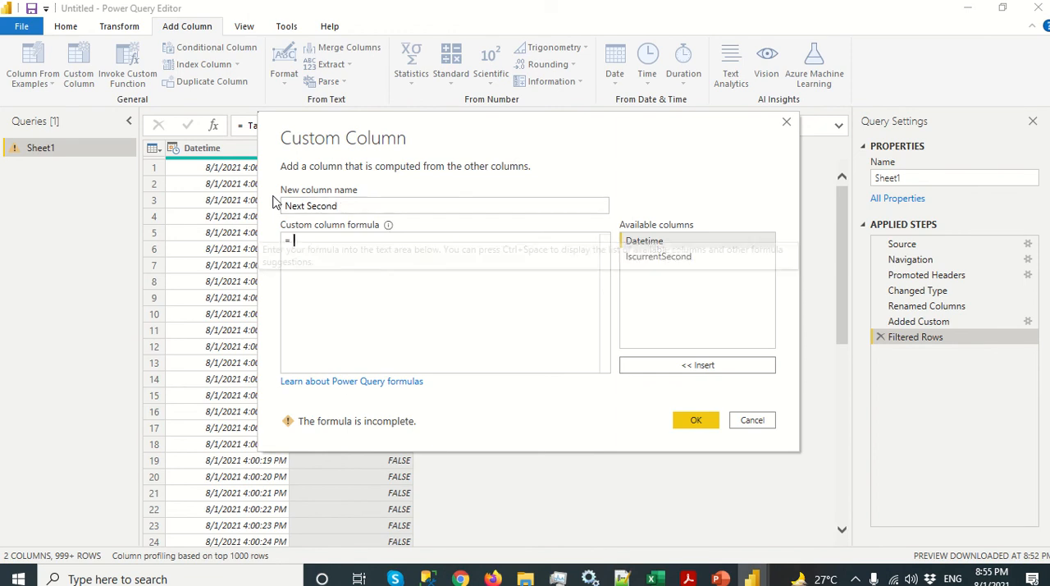
text(Date)
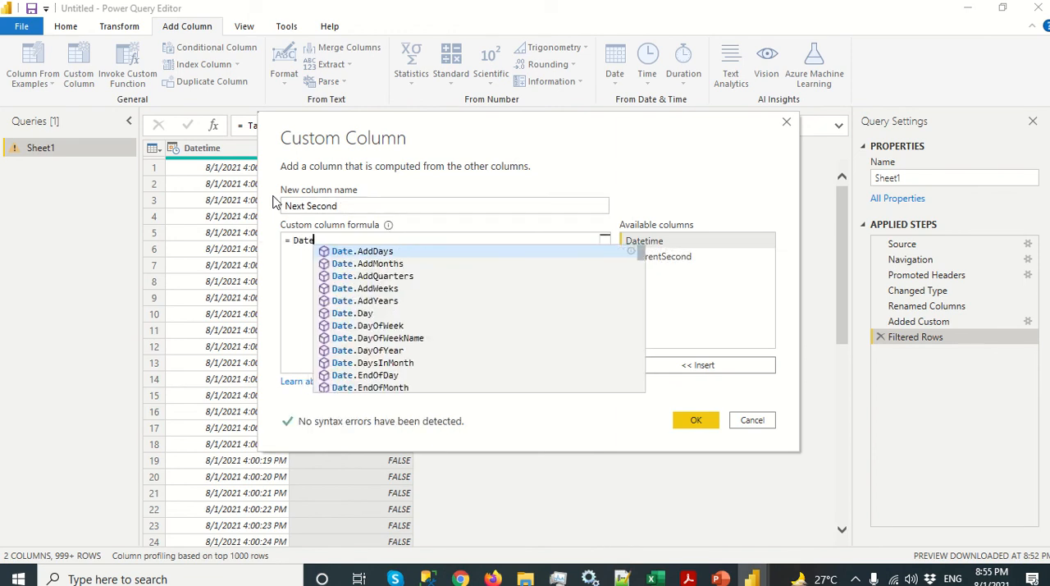
text(Time.)
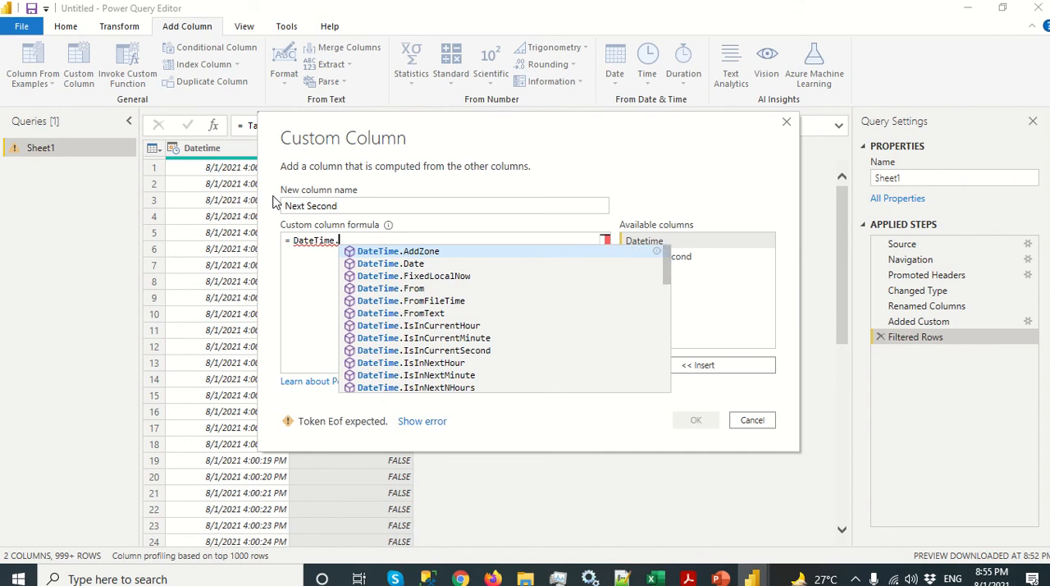
text(I)
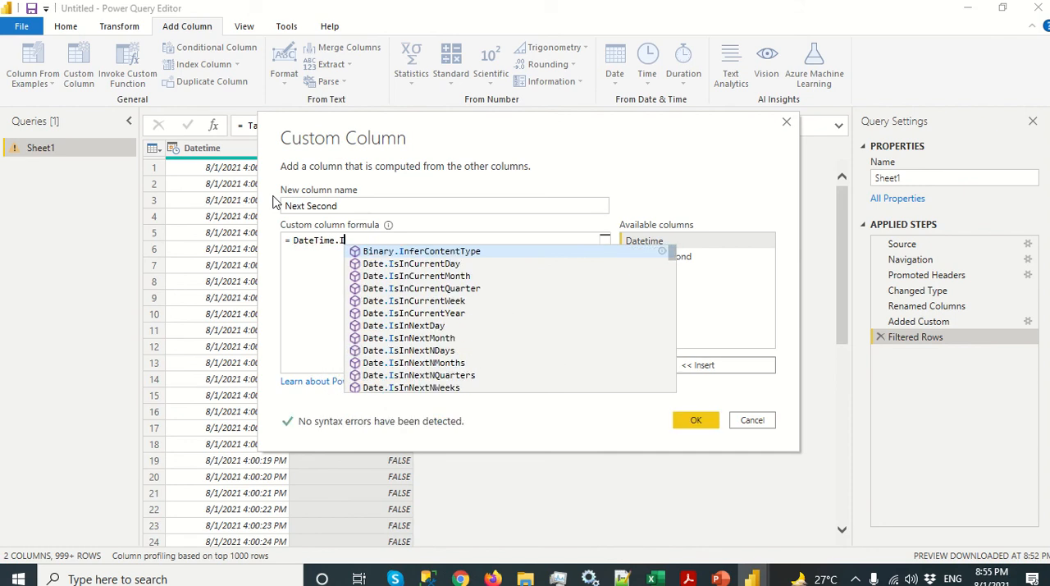
text(sInNe)
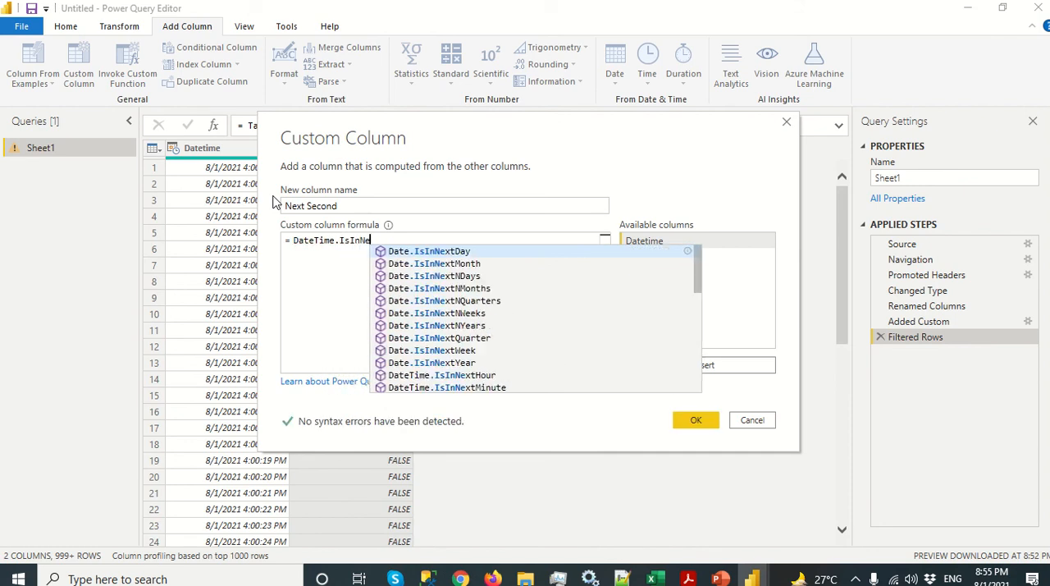
text(xtSe)
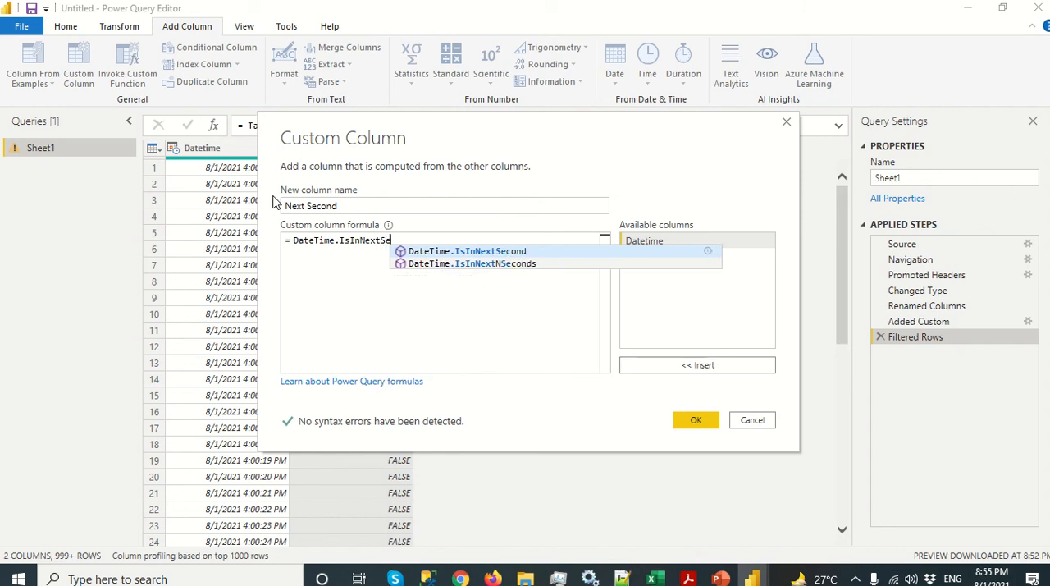
Step: Enter the function DateTime.IsInNextSecond as the Next Second column's formula, removing the duplicated DateTime prefix
key(Tab)
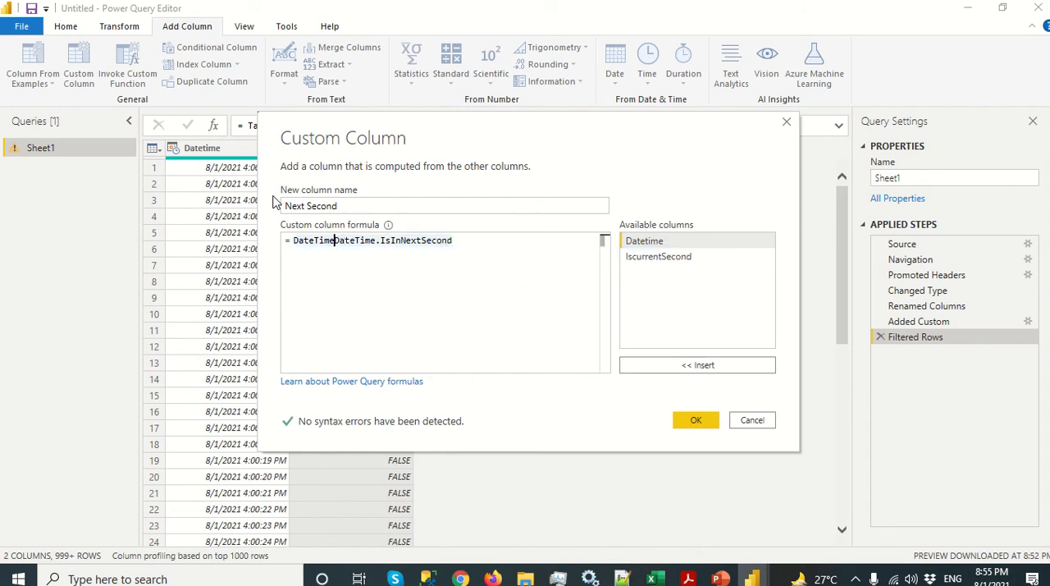
key(BackSpace)
key(BackSpace)
key(BackSpace)
key(BackSpace)
key(BackSpace)
key(BackSpace)
key(BackSpace)
key(BackSpace)
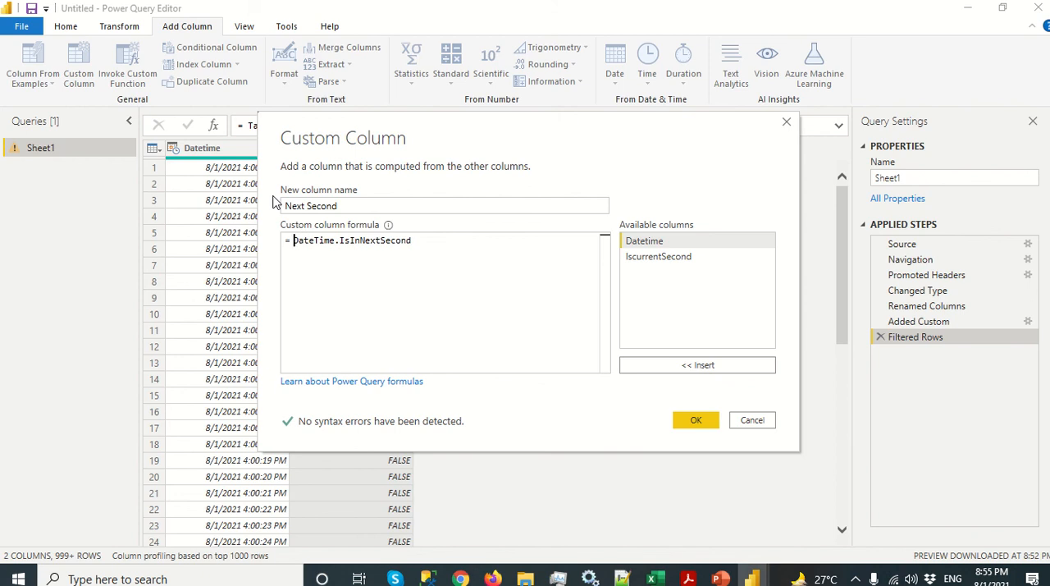
Step: Complete the formula with ([Datetime]) as its argument and add the Next Second column to the table
text(()
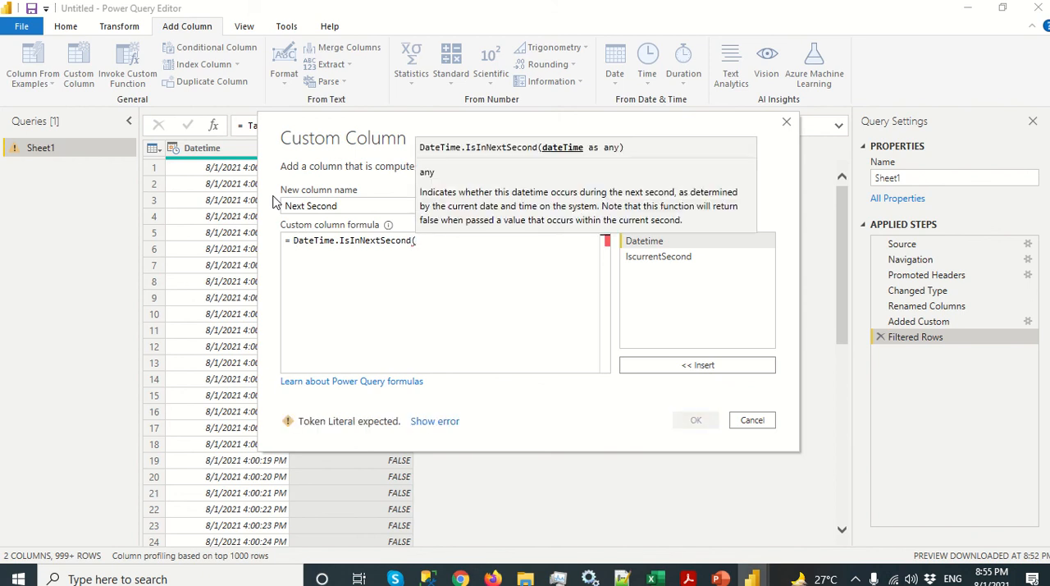
text([)
key(Down)
key(Up)
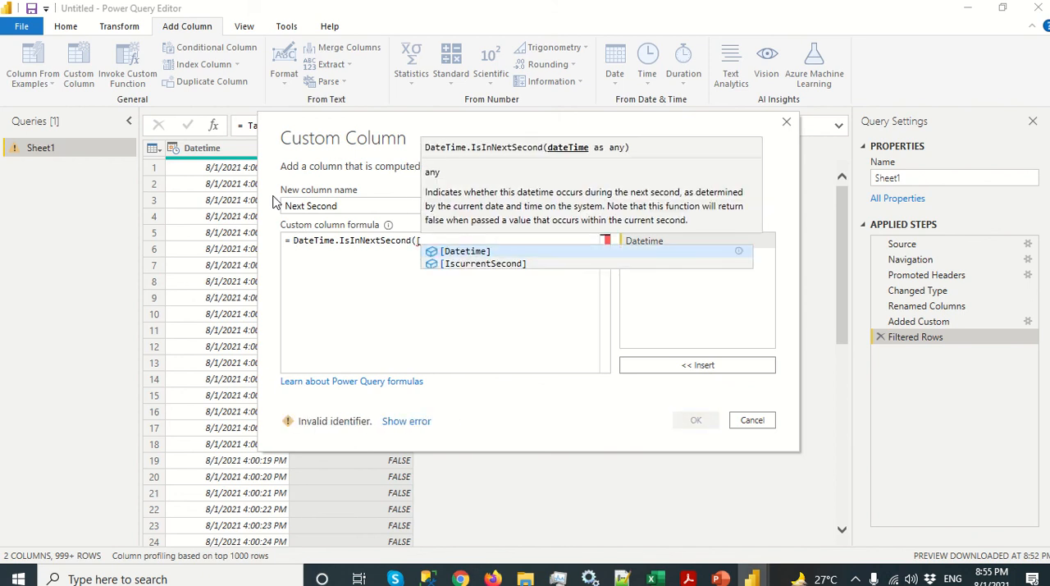
key(Tab)
text())
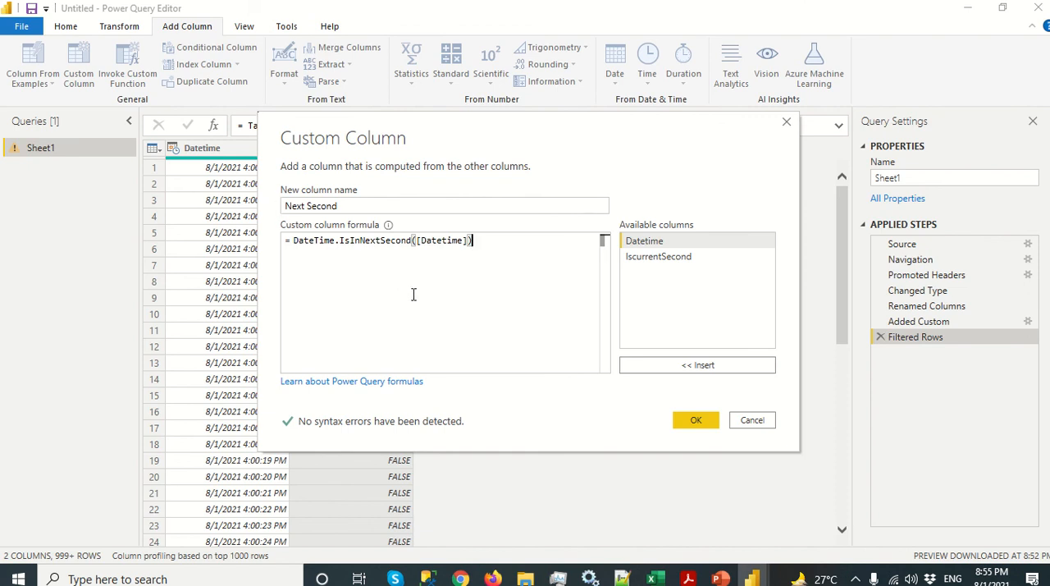
click(695, 421)
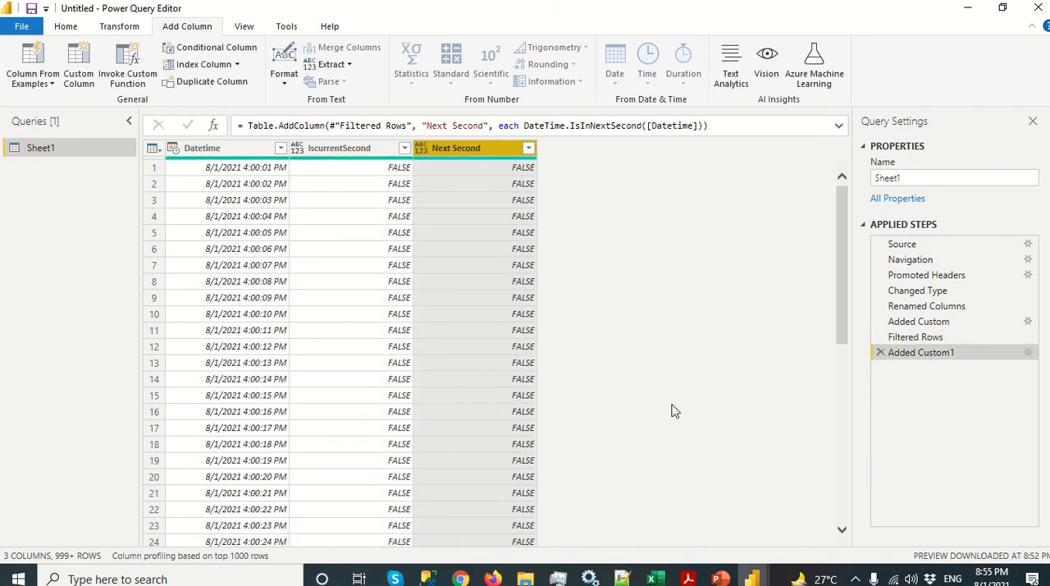
Step: Load all values in the Next Second filter to keep only the TRUE rows, and clear that filter again
click(528, 148)
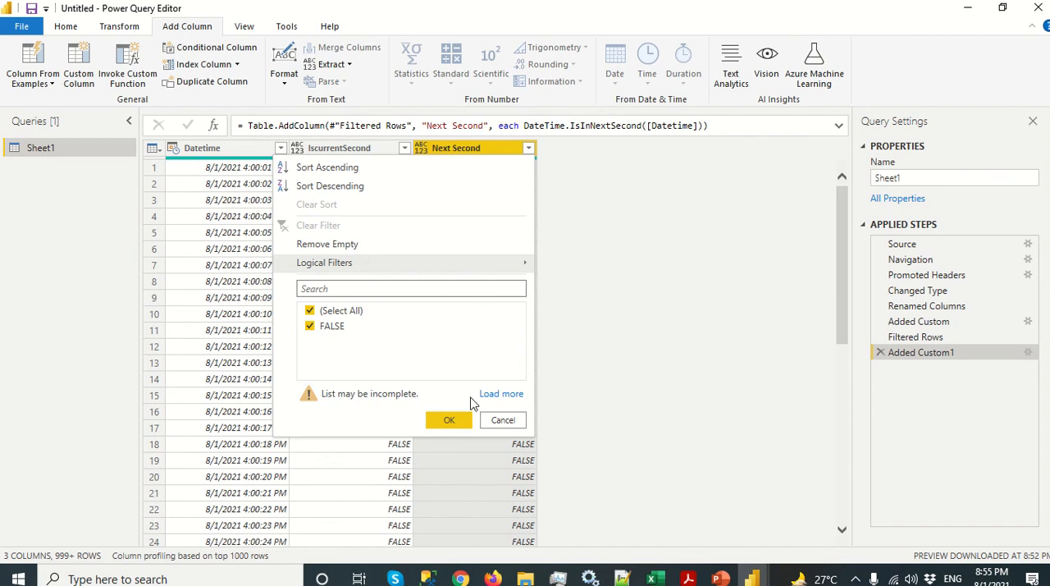
click(501, 394)
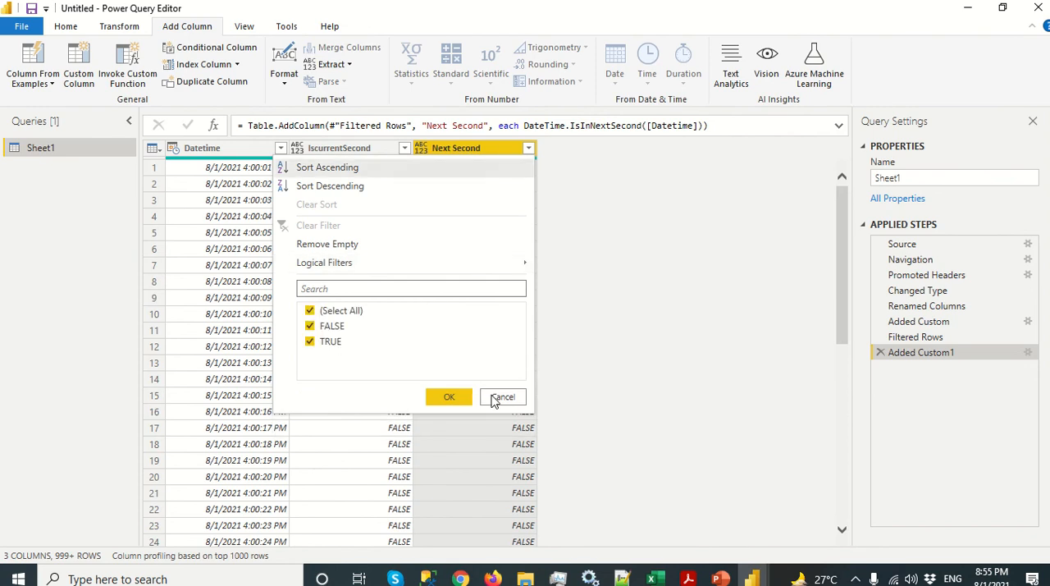
click(311, 311)
click(311, 327)
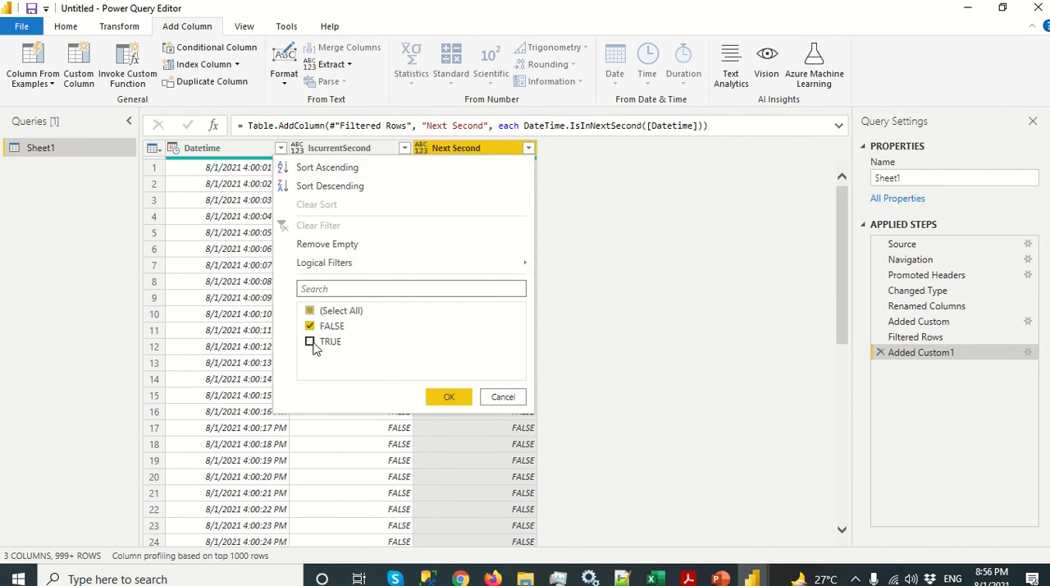
click(310, 327)
click(310, 343)
click(449, 398)
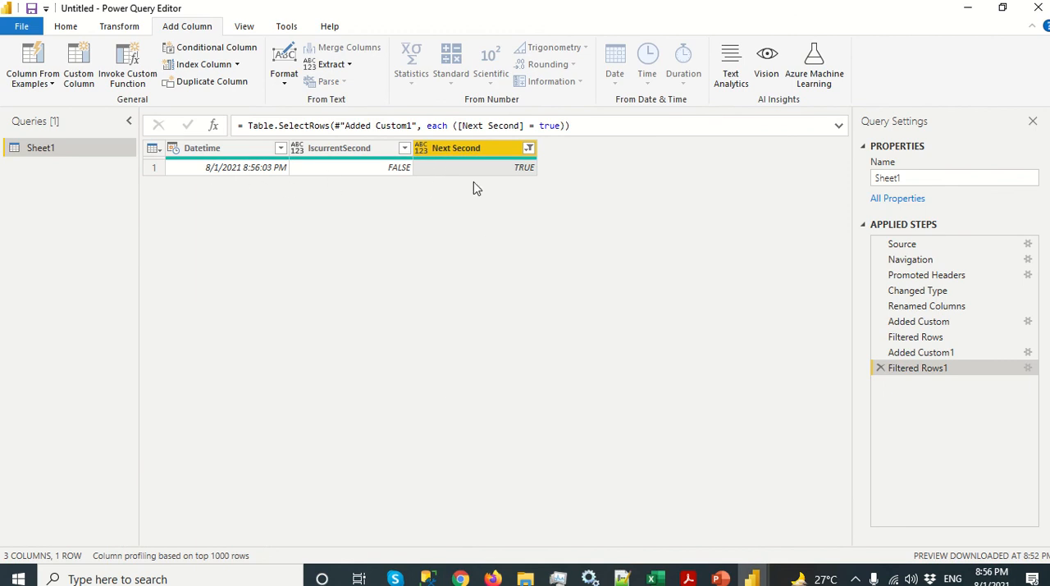
click(528, 148)
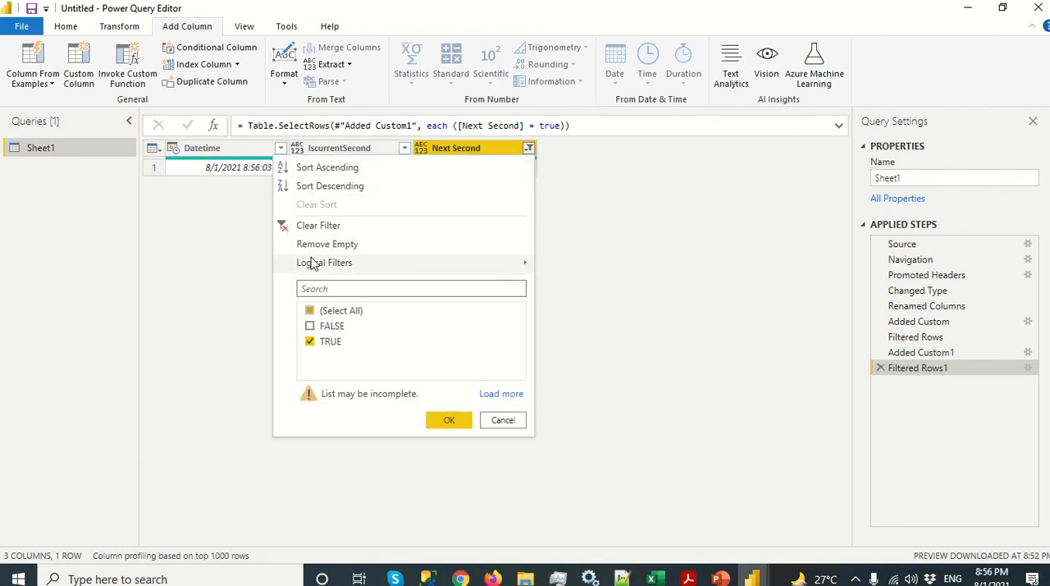
click(316, 226)
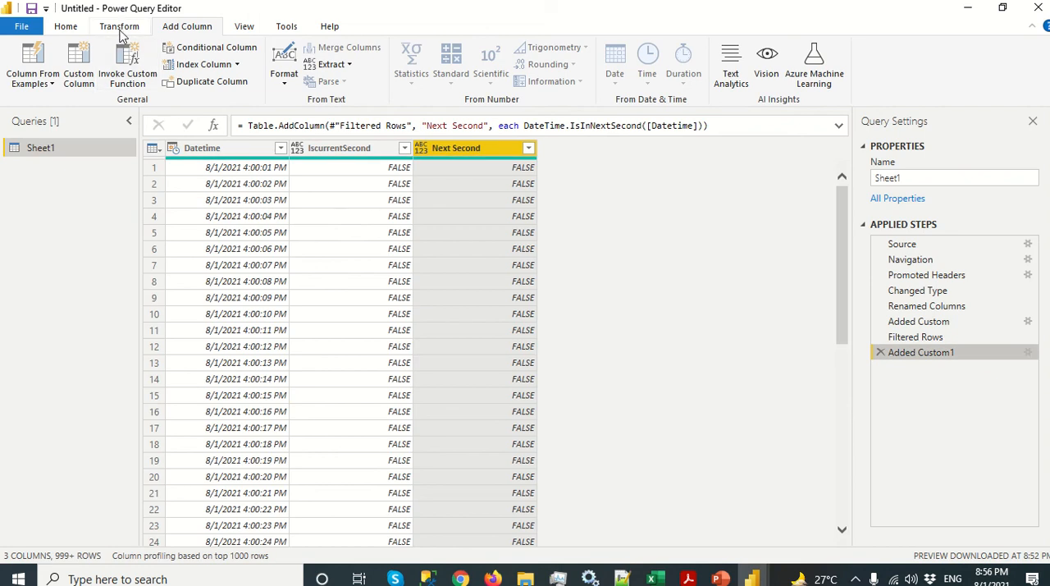
Step: Start another custom column and name it Previous Second
click(79, 66)
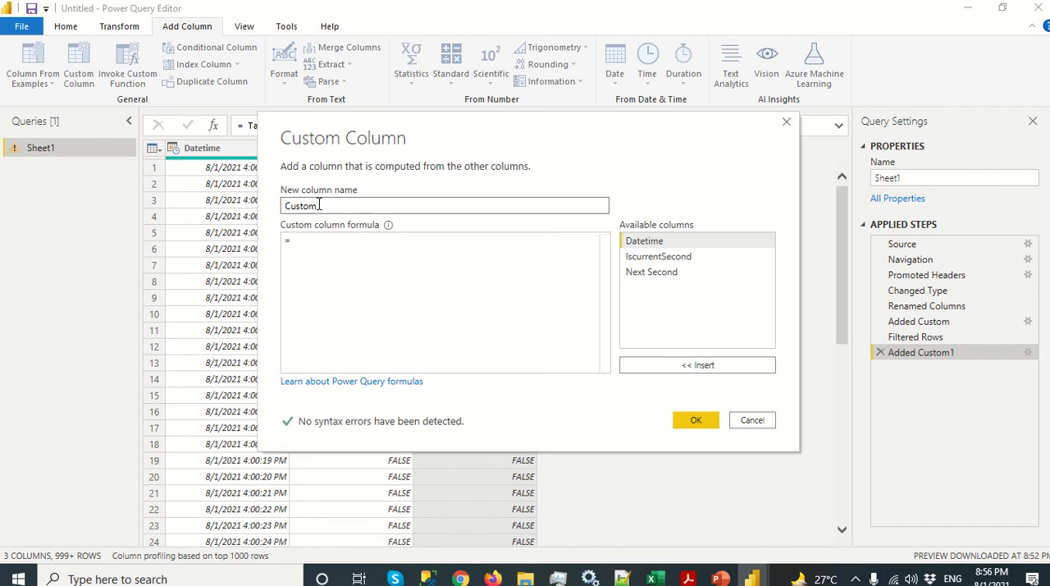
drag(320, 205, 172, 205)
text(Previous Second)
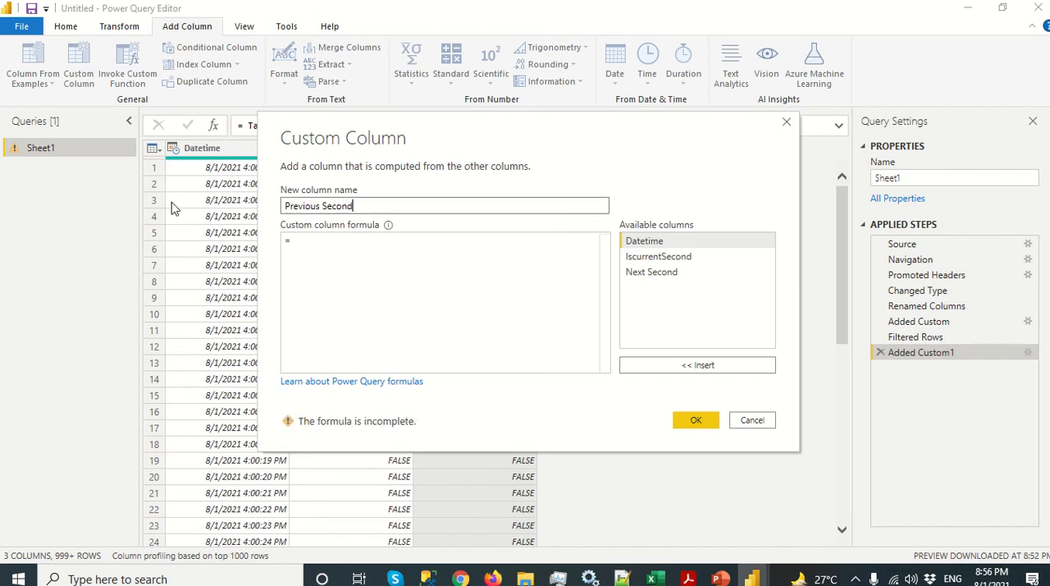
key(Tab)
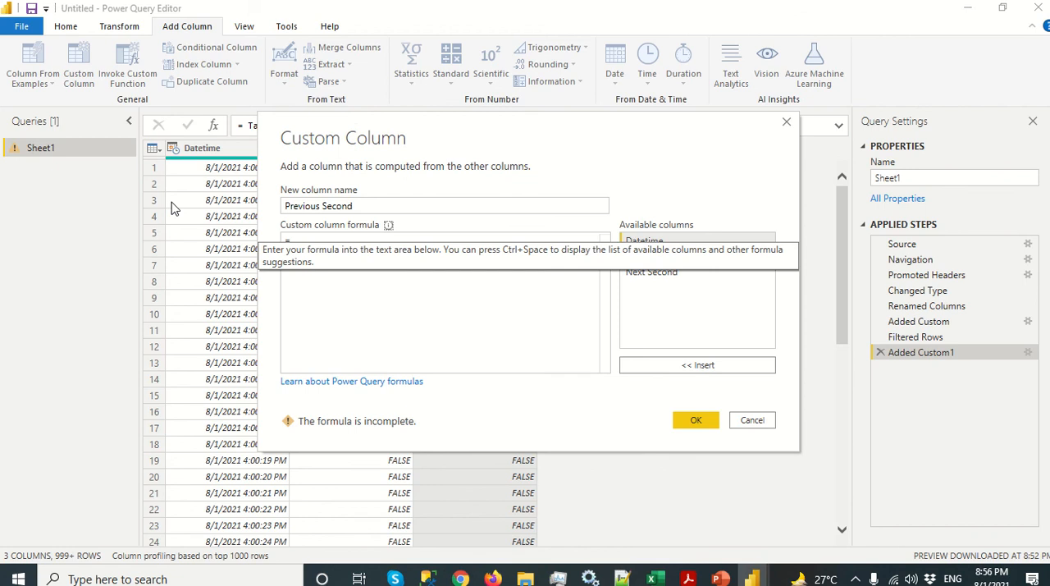
Step: Enter the formula DateTime.IsInPreviousSecond([Datetime]) for the custom column and add it to the table
click(337, 257)
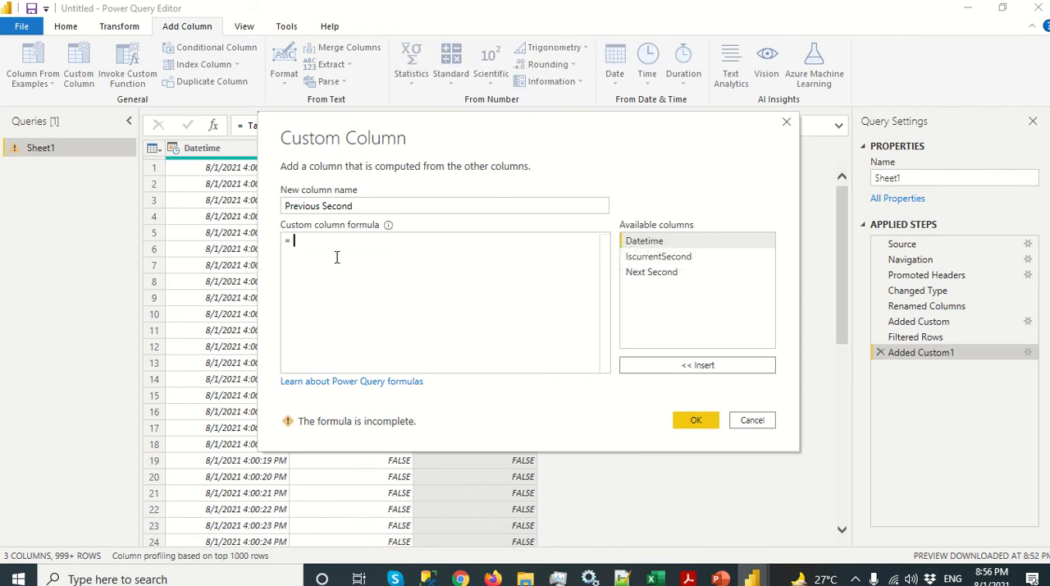
text(DateTi)
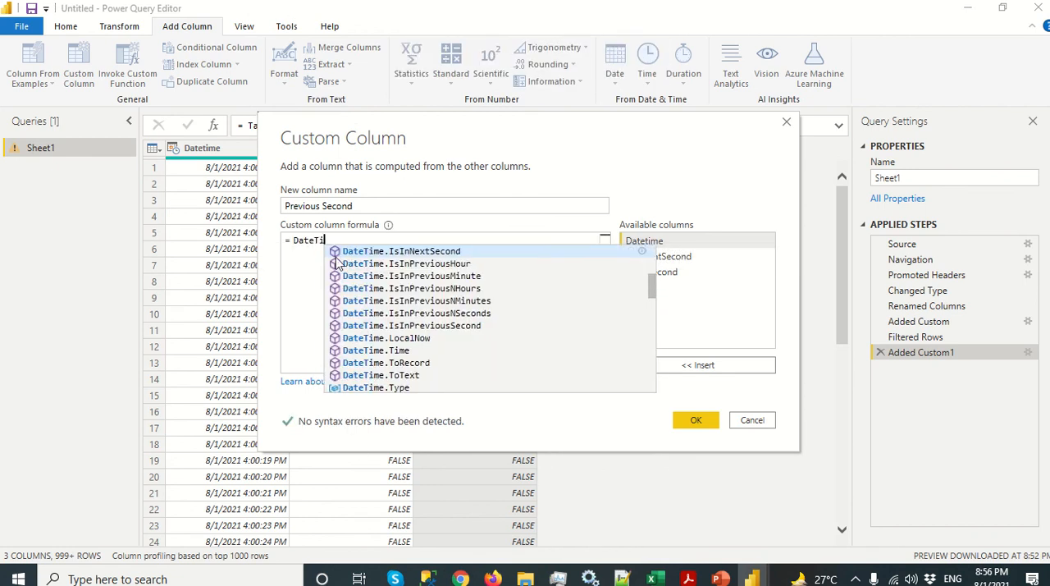
text(me.IsInPre)
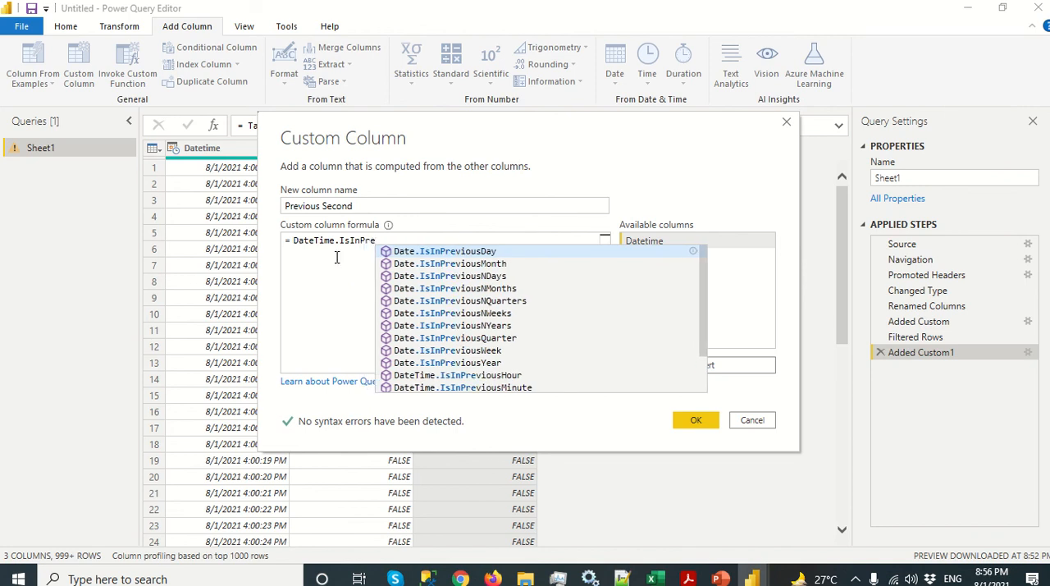
text(viousSe)
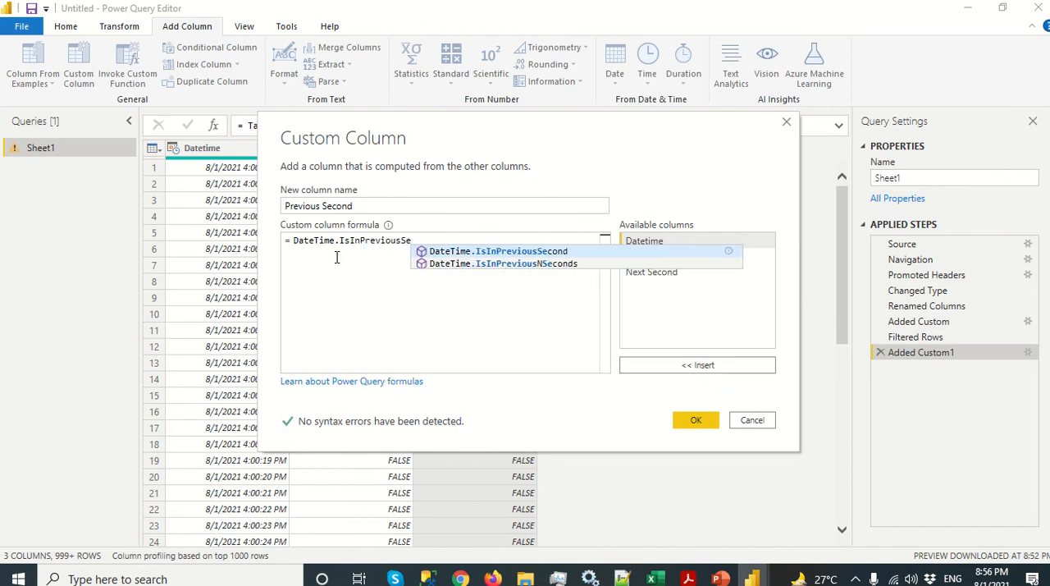
text(cond()
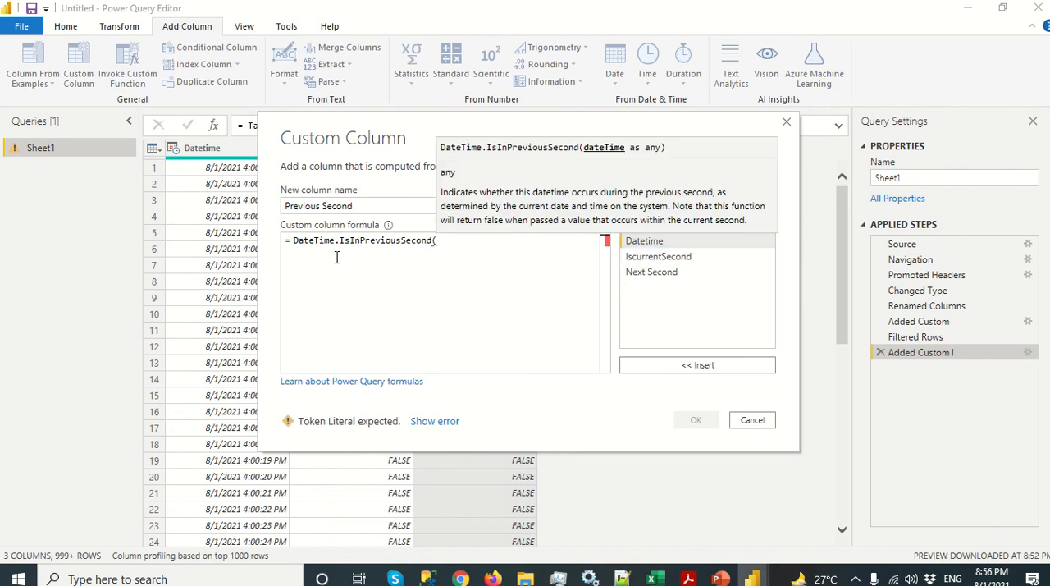
text([Datetime]))
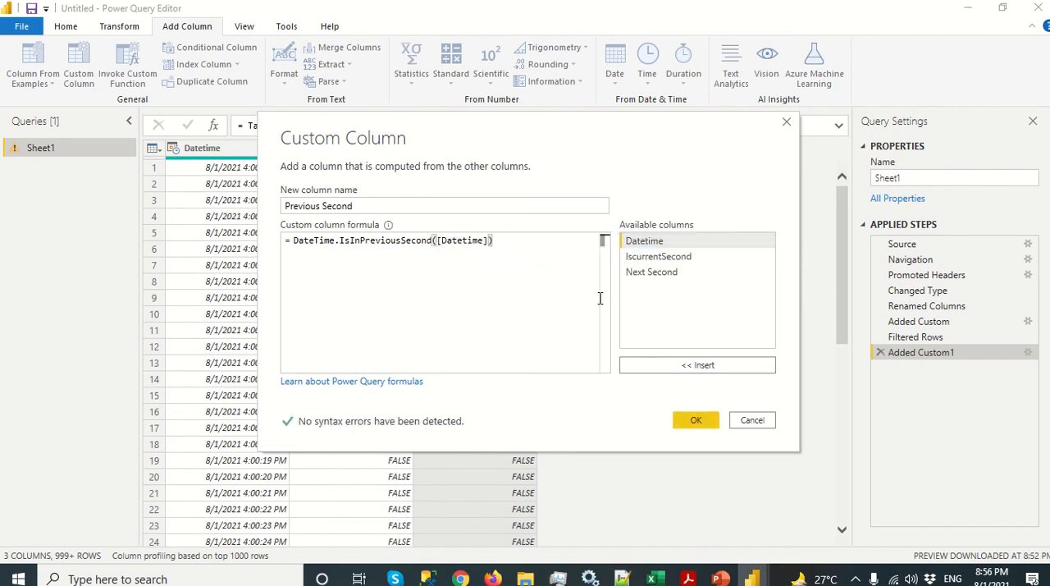
click(695, 420)
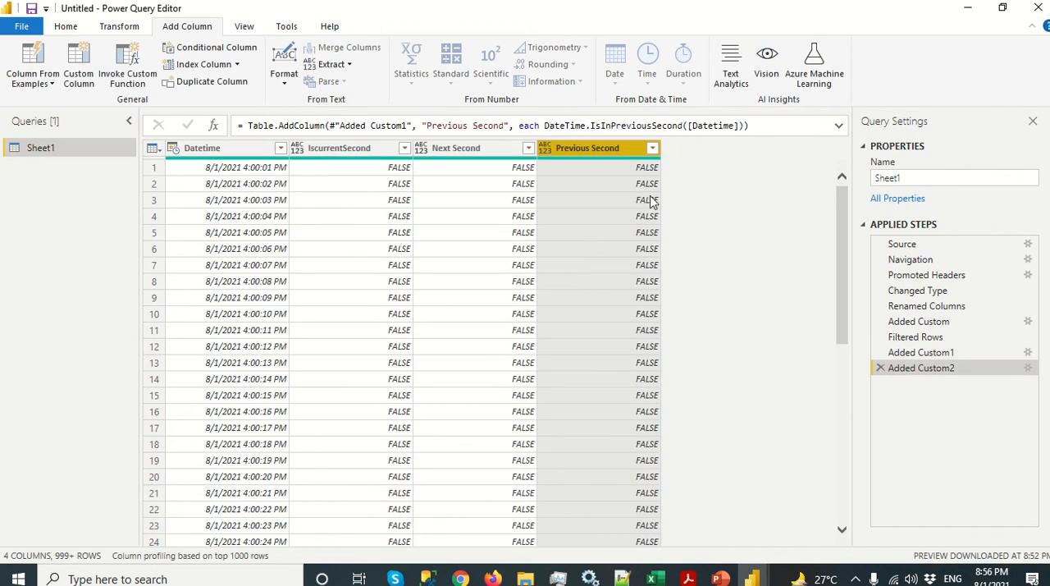
Step: Load all values in the Previous Second filter and keep only the TRUE rows
click(652, 148)
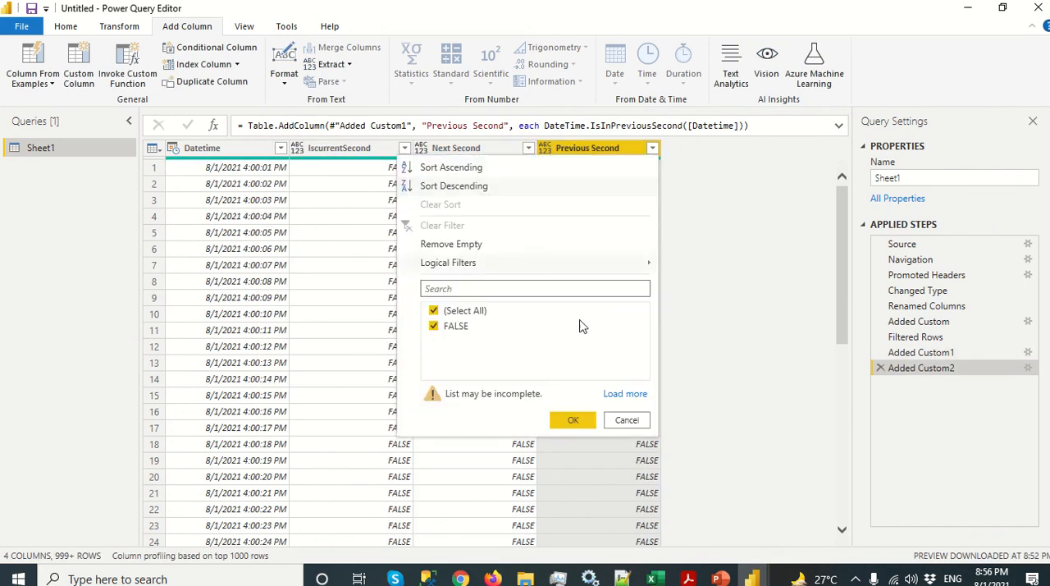
click(615, 394)
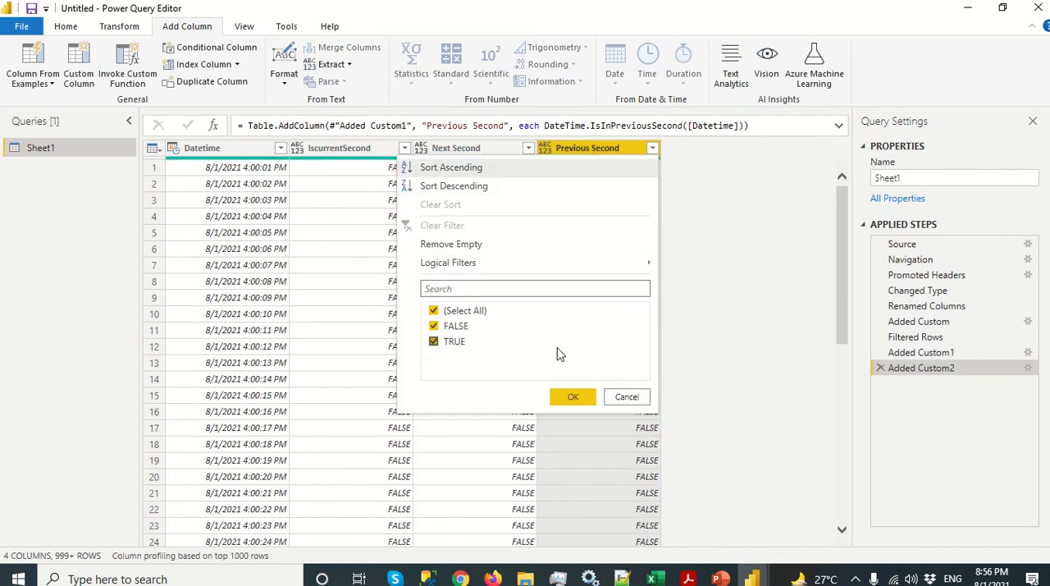
click(435, 311)
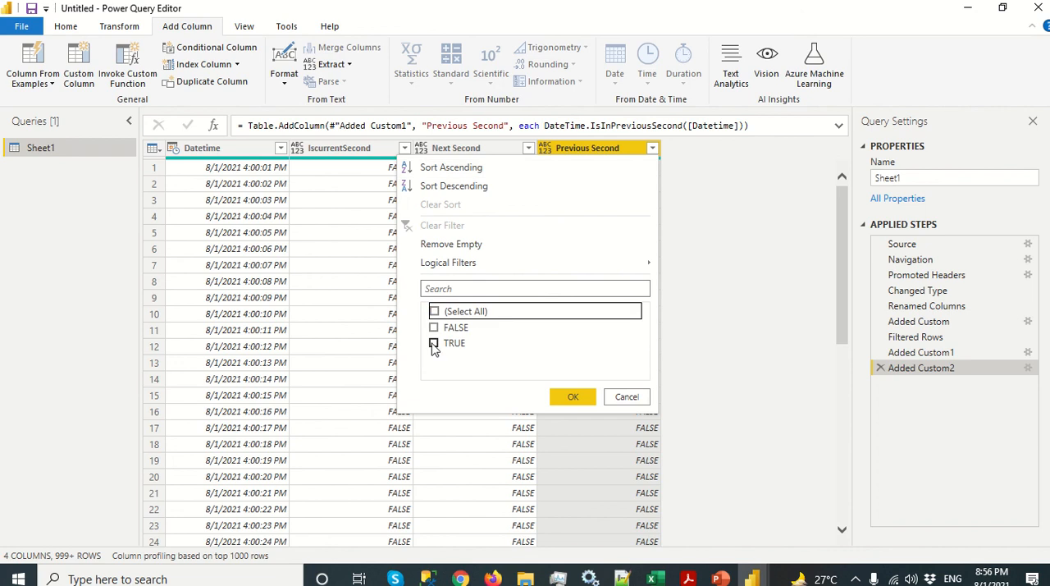
click(434, 344)
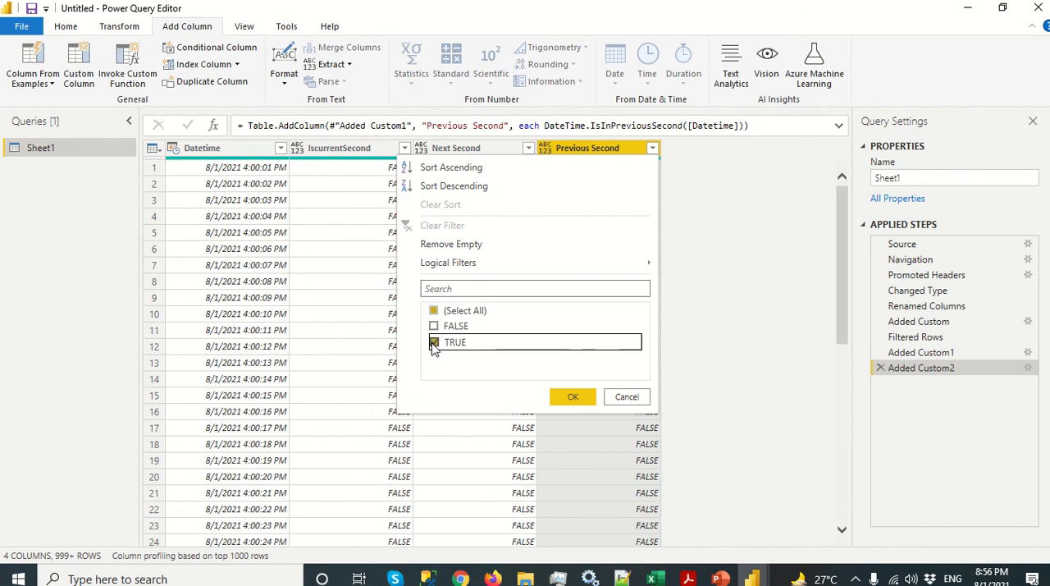
click(567, 401)
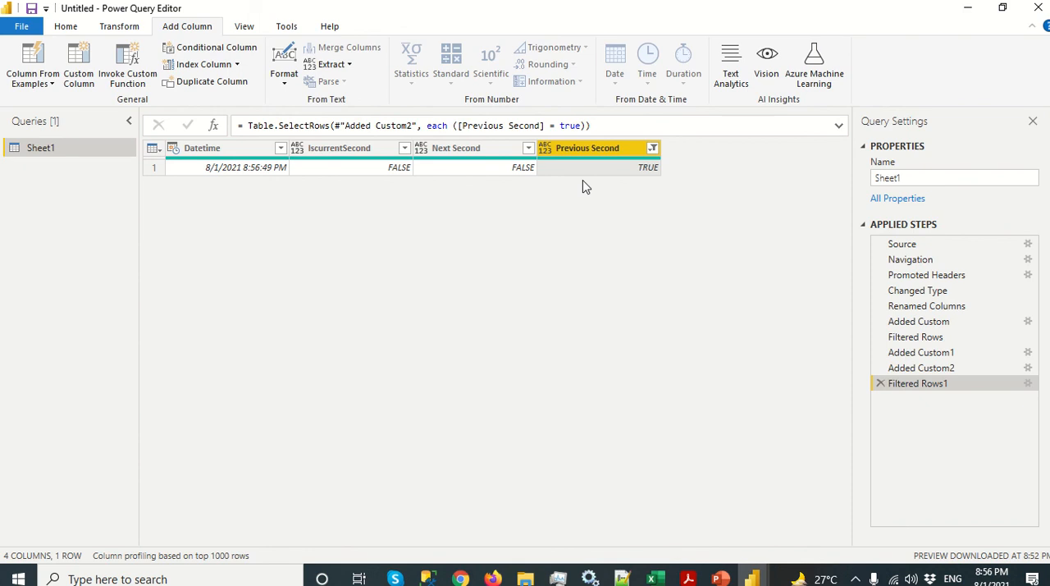
Step: Apply the Previous Second filter with every value deselected, and clear that column's filter completely
click(652, 147)
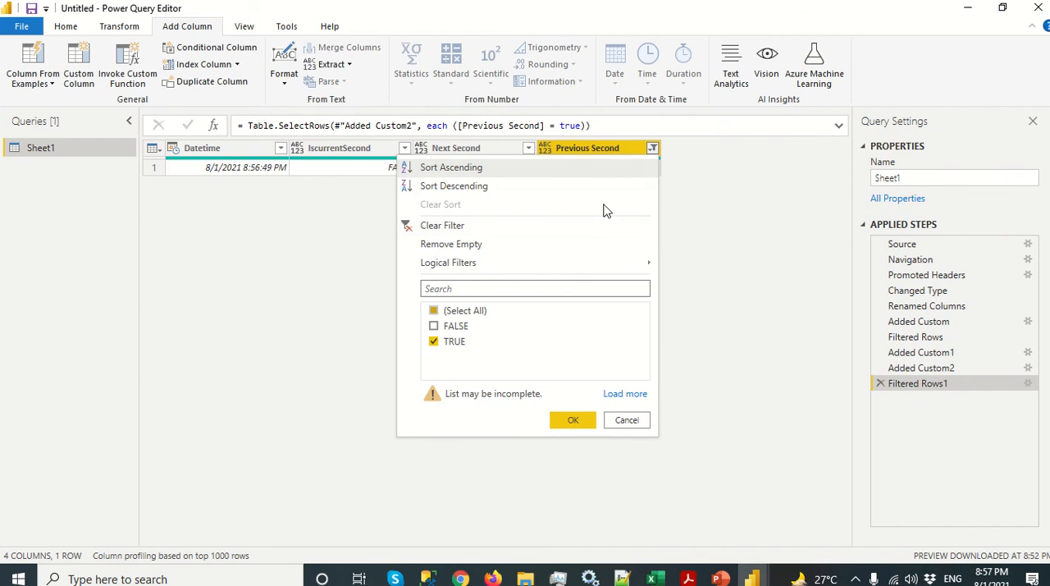
click(434, 311)
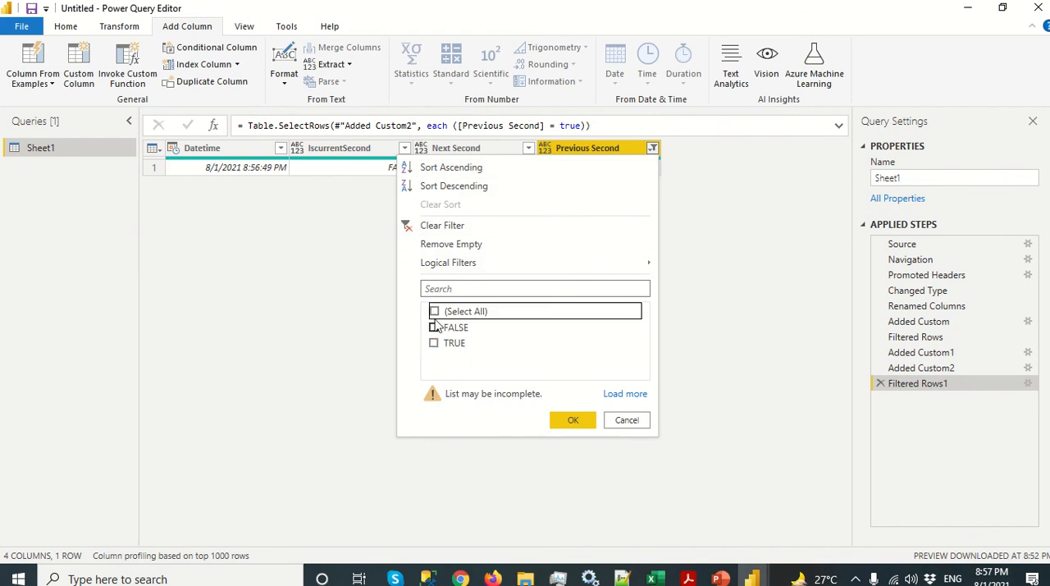
click(566, 420)
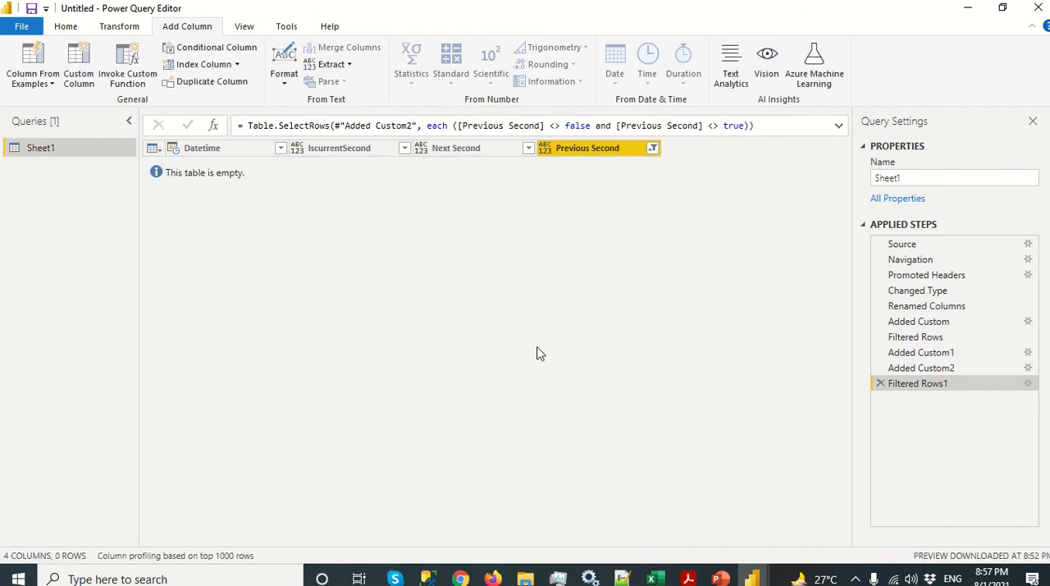
click(652, 149)
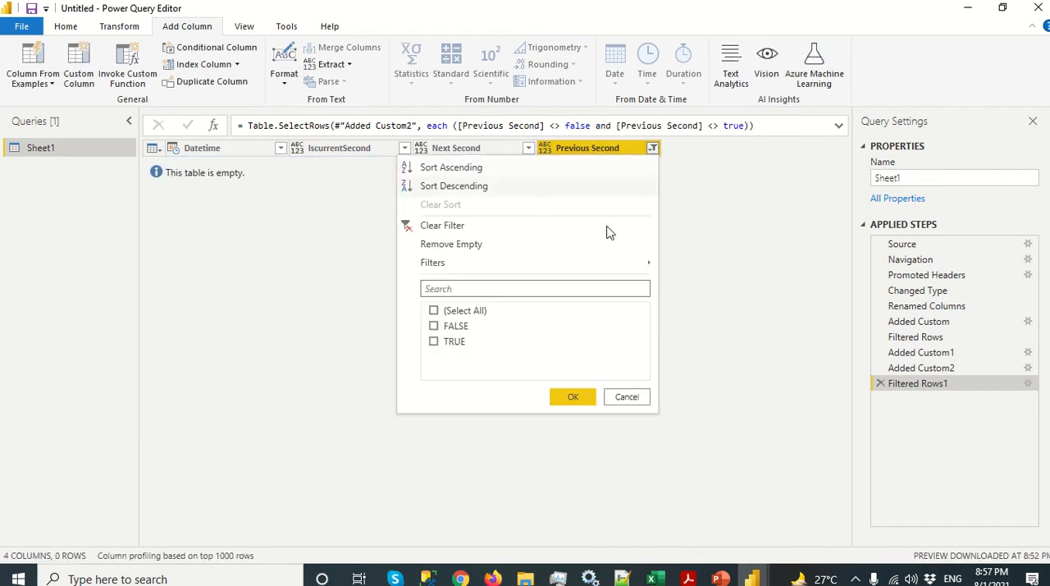
click(434, 311)
click(443, 226)
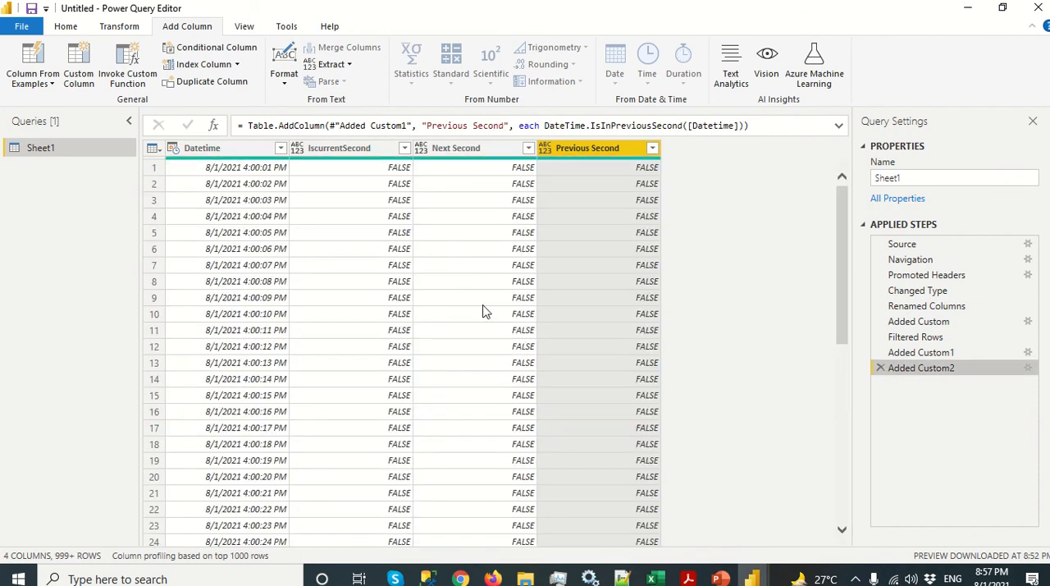